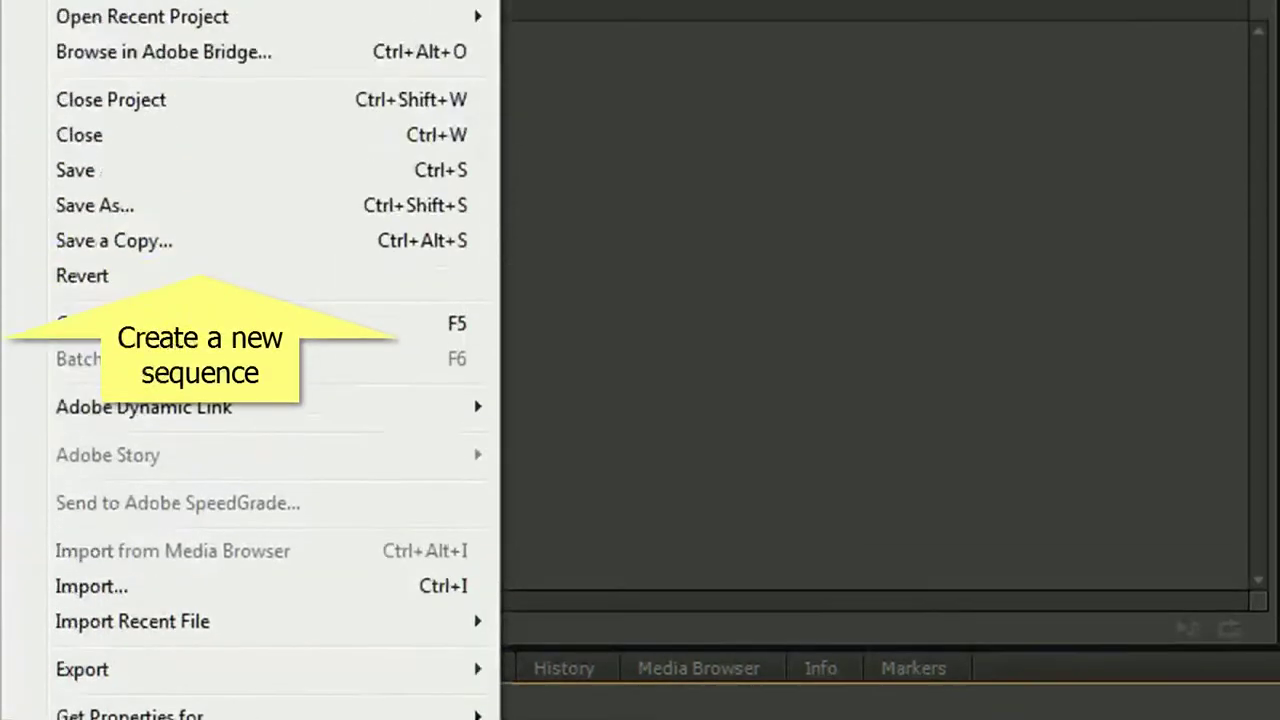
Start a new DV-NTSC Widescreen 48kHz sequence and select its Sequence Name field
mouse_move(90, 95)
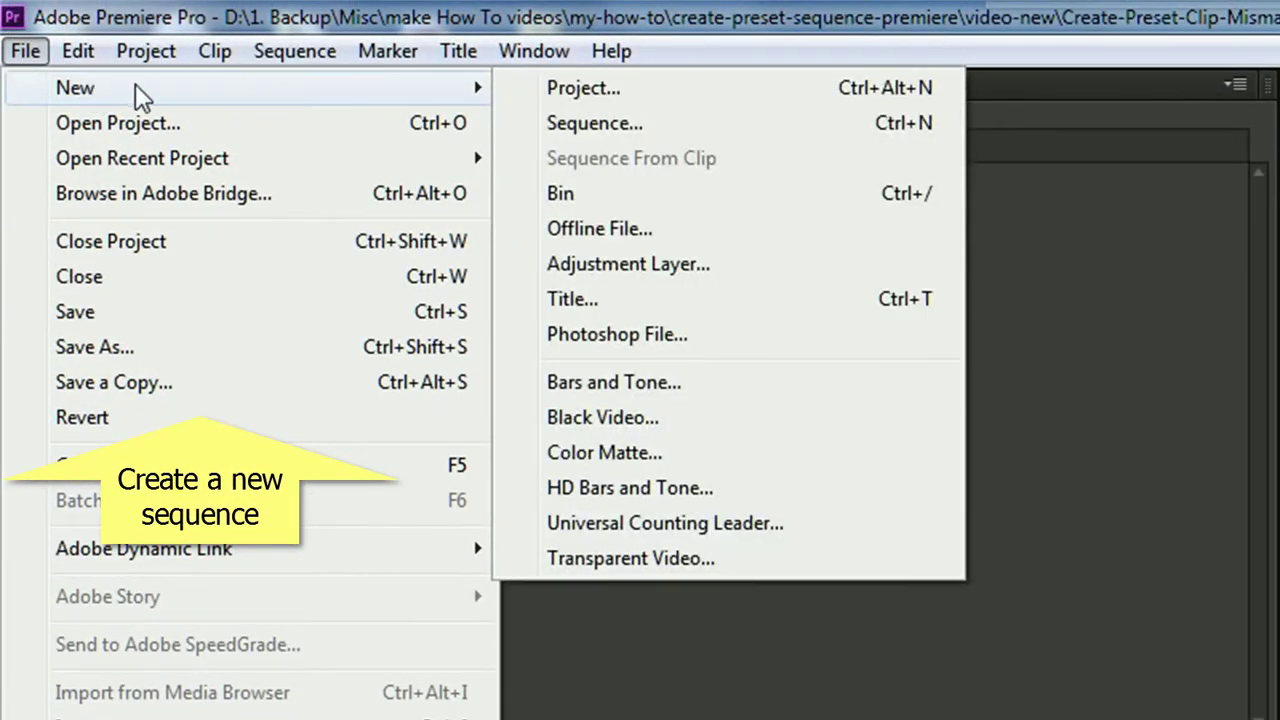
click(596, 122)
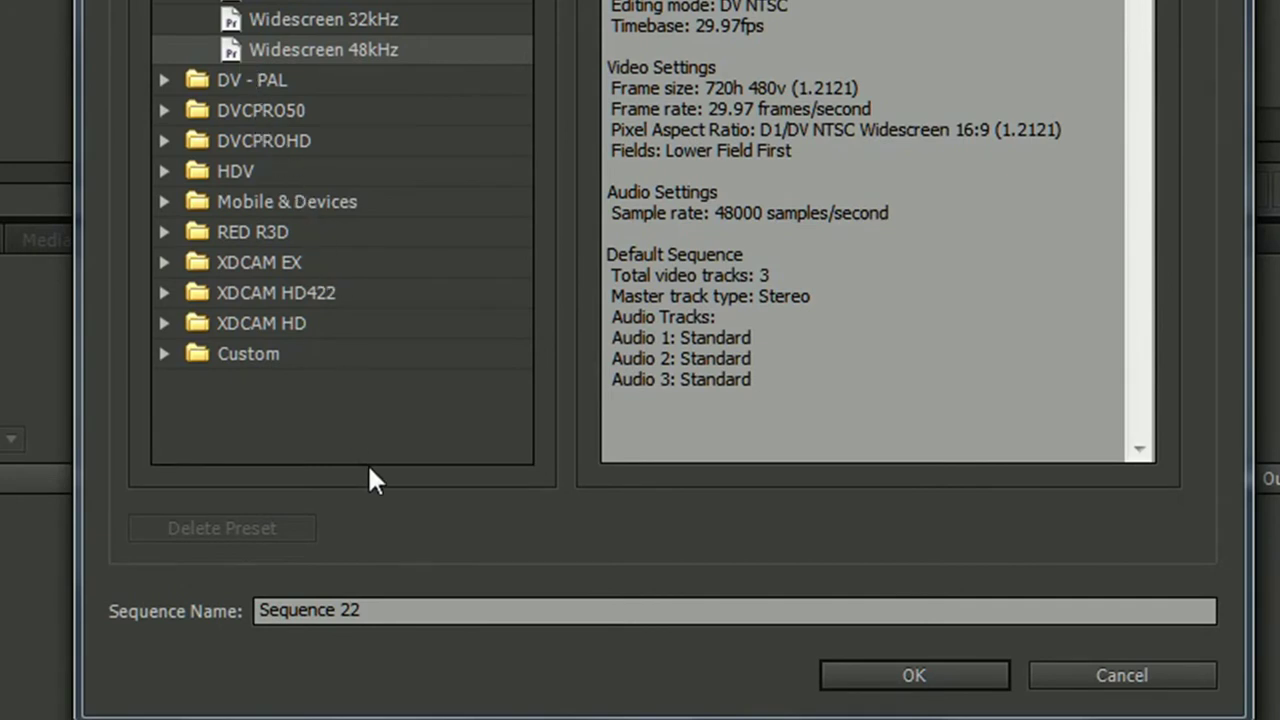
click(382, 617)
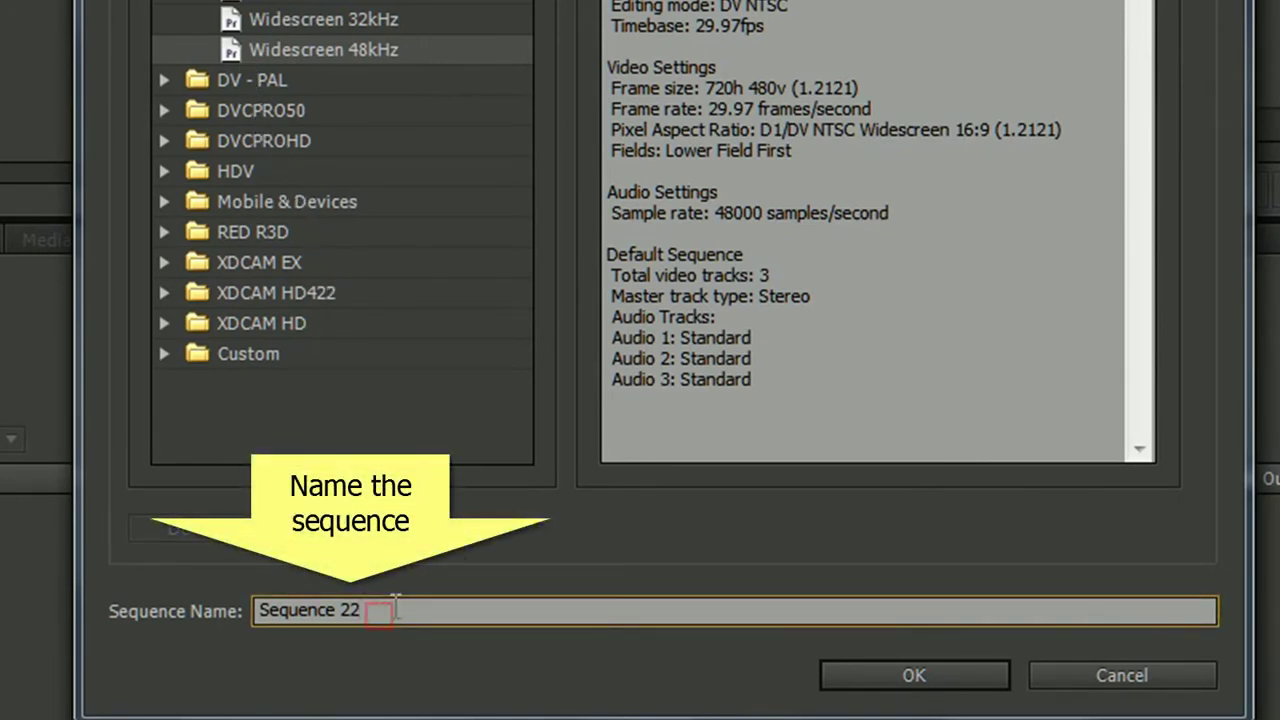
Name the sequence 'Create Preset Mismatch Old' and create it
key(BackSpace)
key(BackSpace)
key(BackSpace)
key(BackSpace)
key(BackSpace)
key(BackSpace)
text(Create )
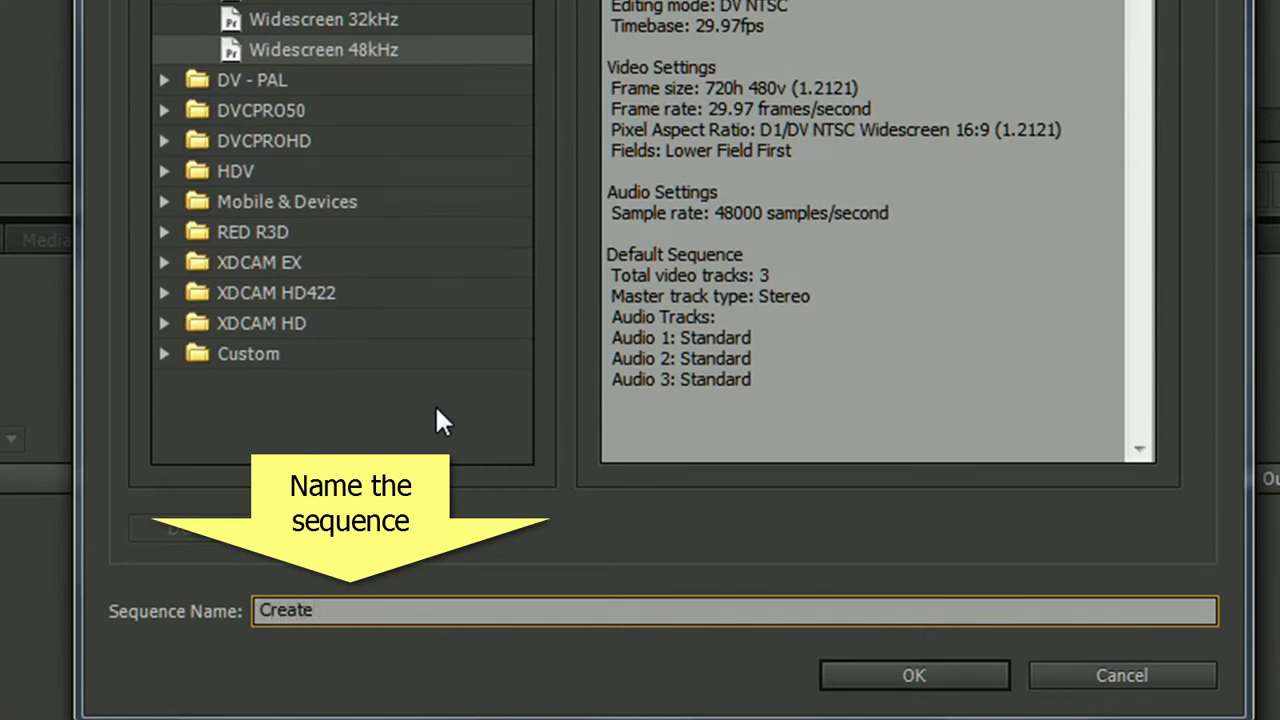
text(Preset )
text(Mismatch)
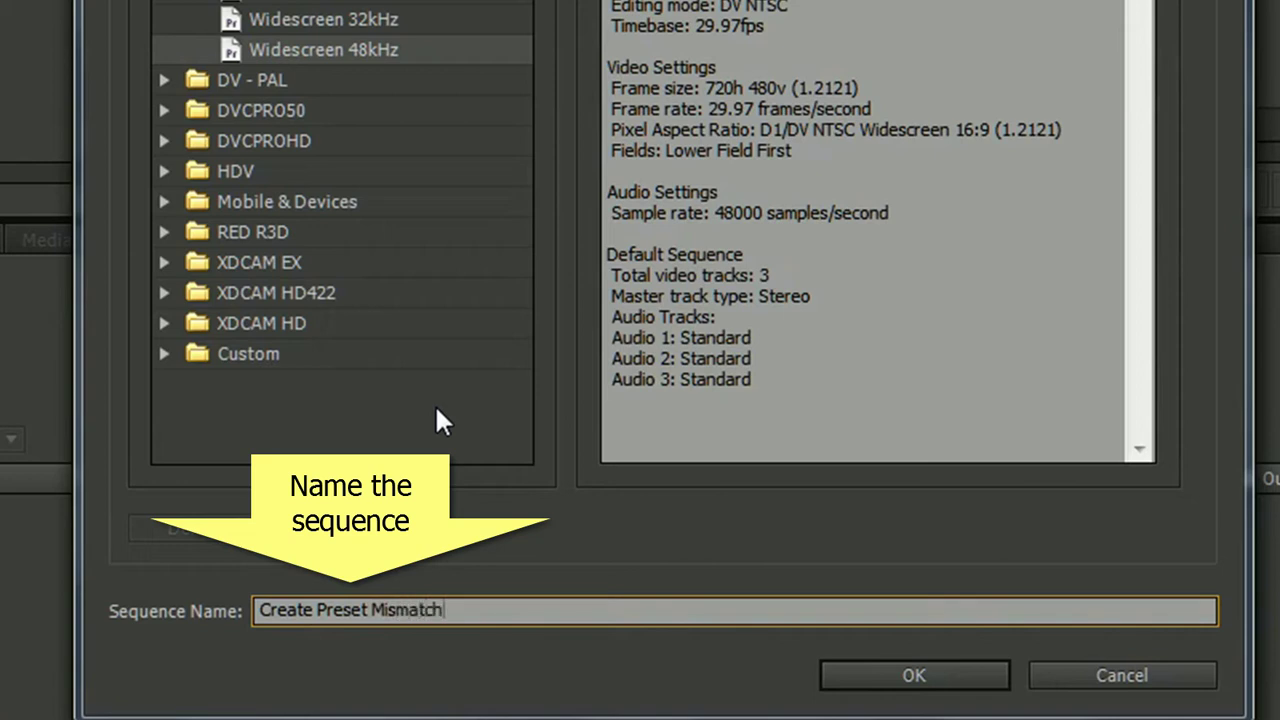
text( Old)
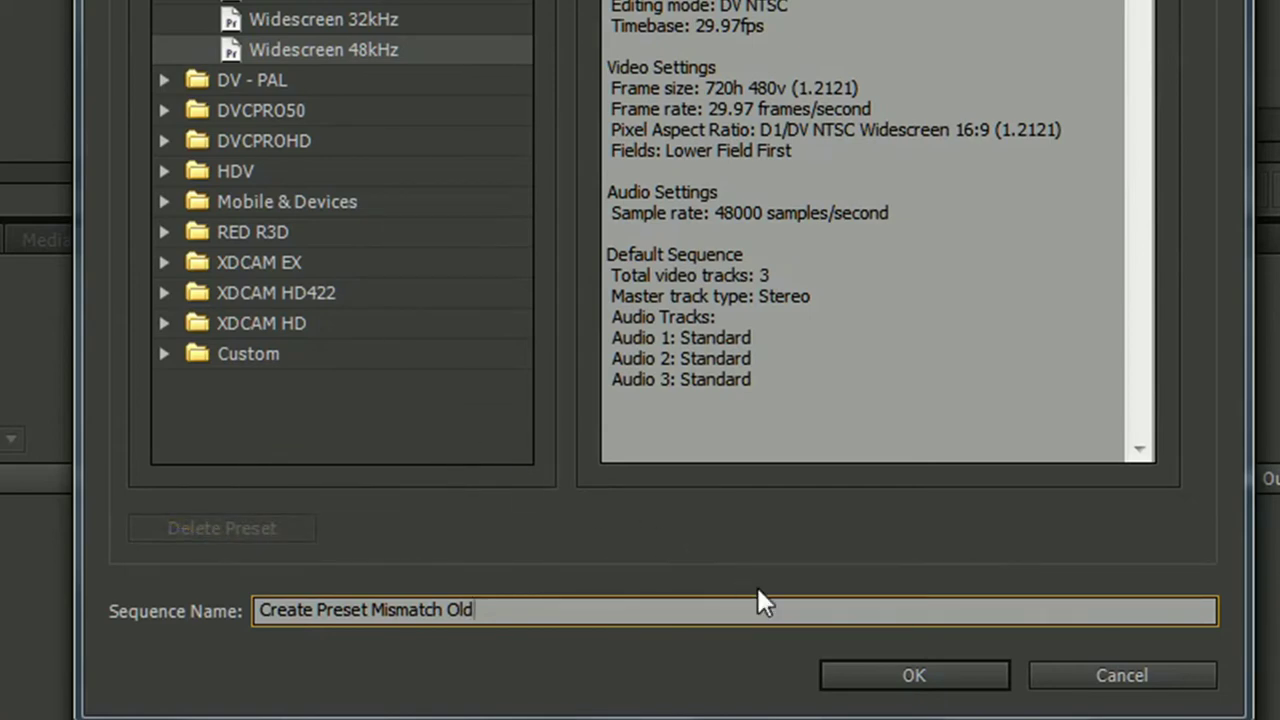
click(939, 668)
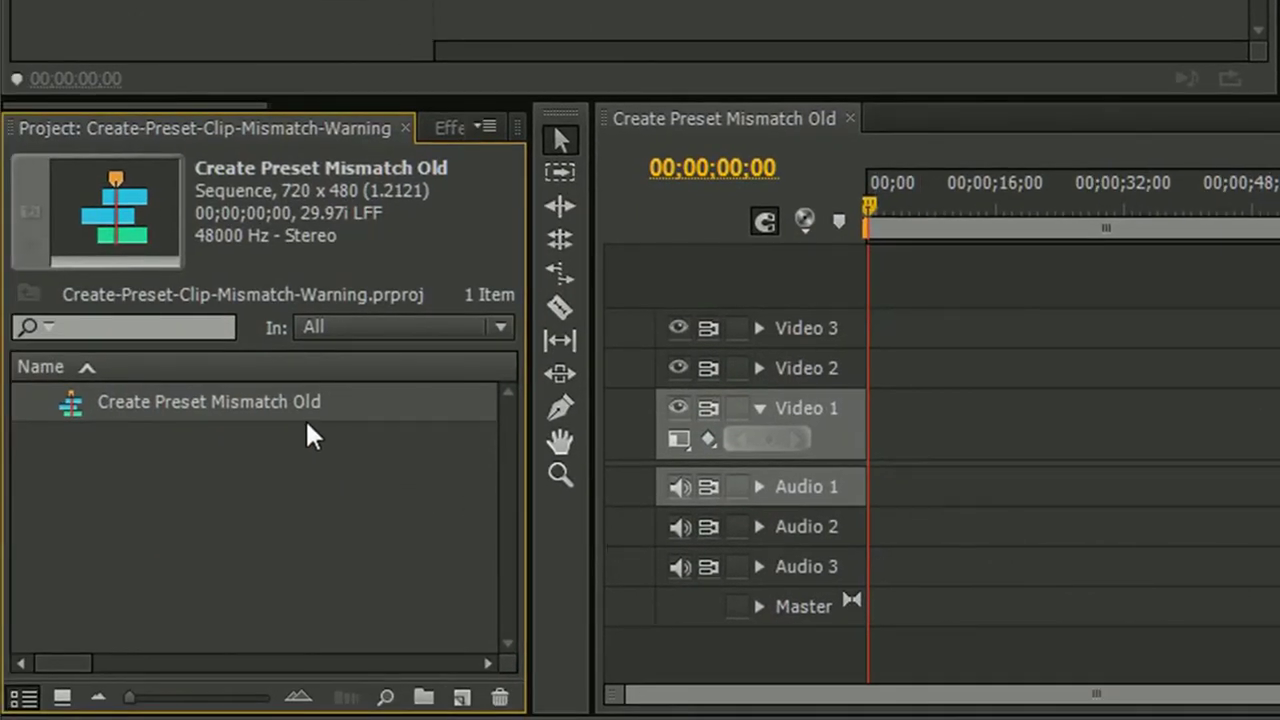
Import Create-Preset-Clip-Mismatch-Warning.m4v into the project and drag it onto the timeline
right_click(256, 536)
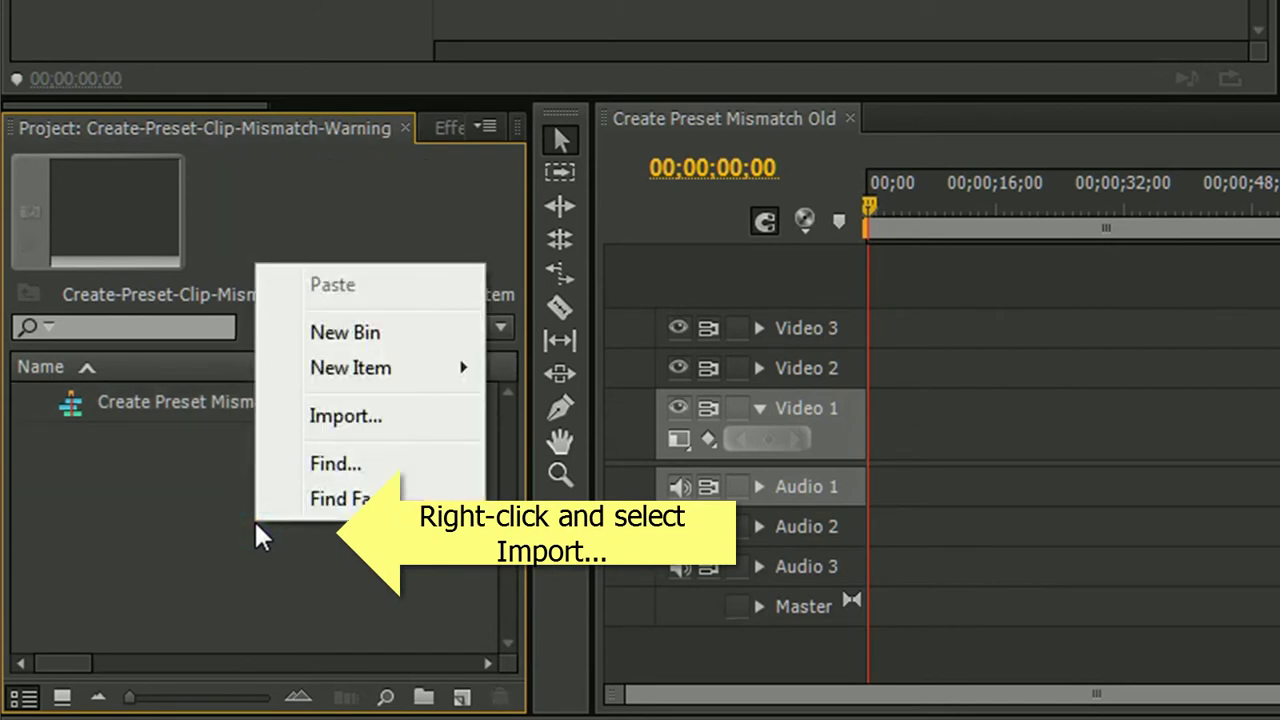
click(335, 418)
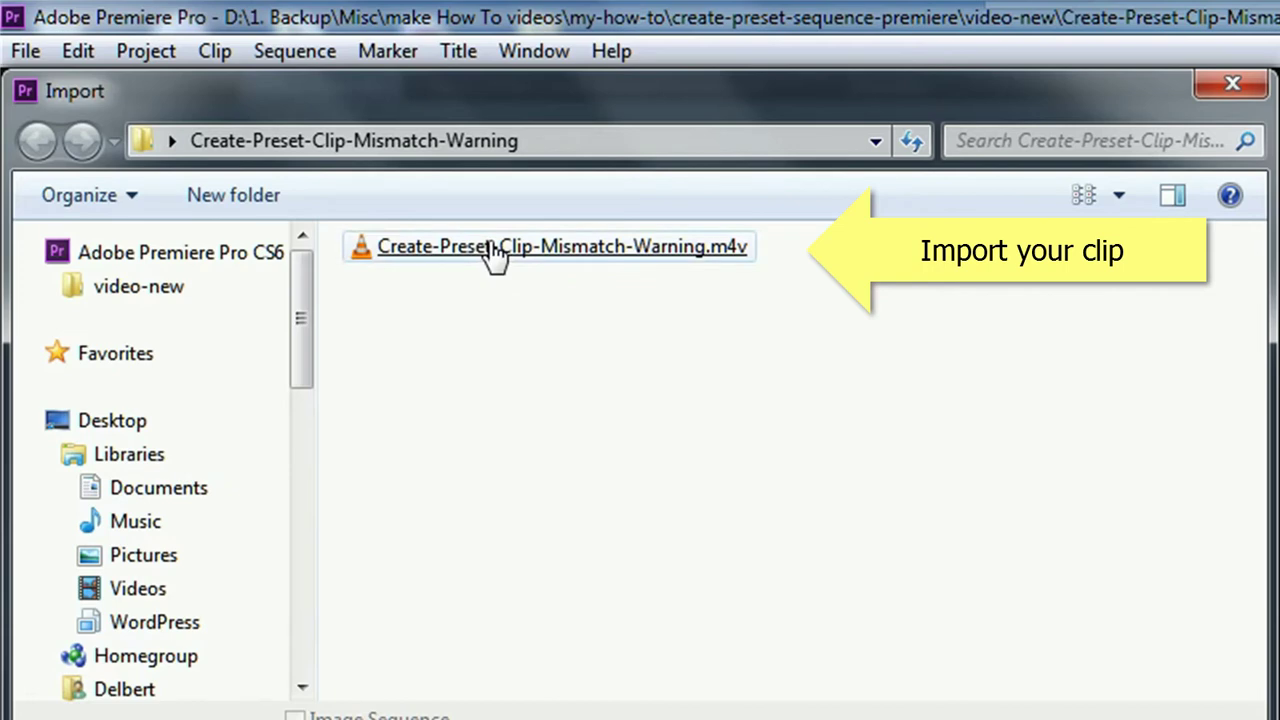
double_click(495, 252)
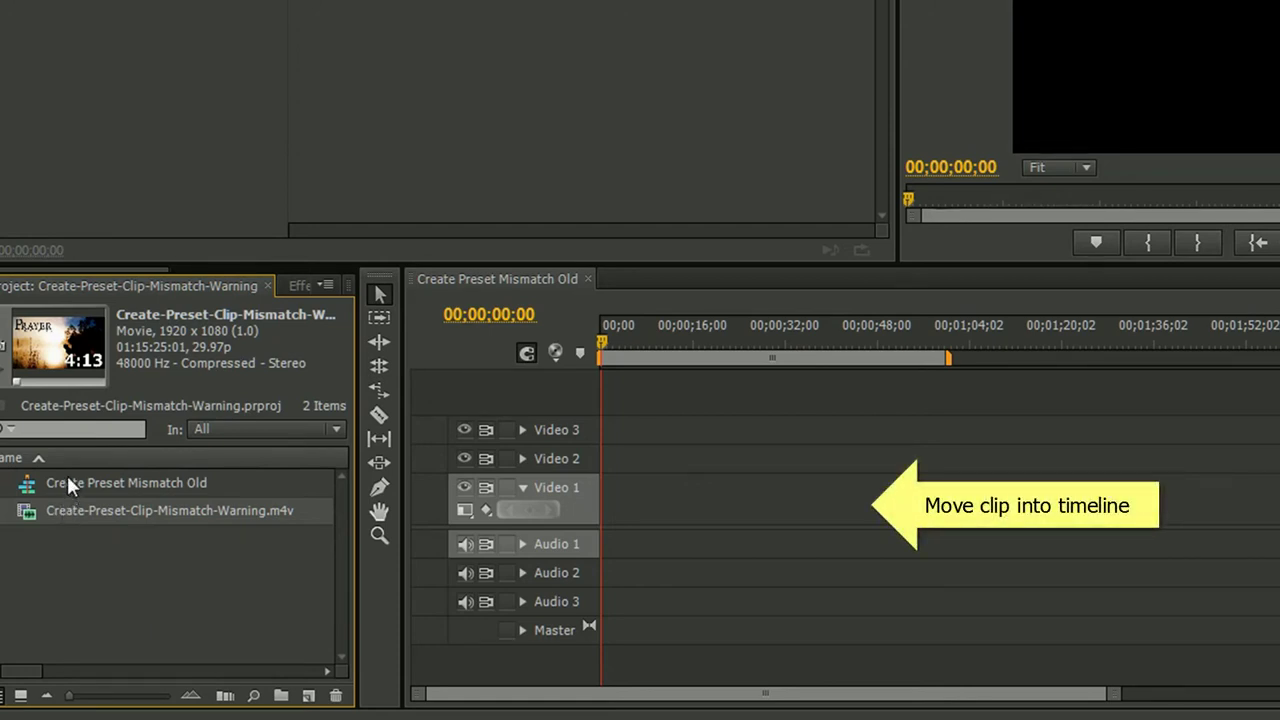
drag(27, 522, 607, 505)
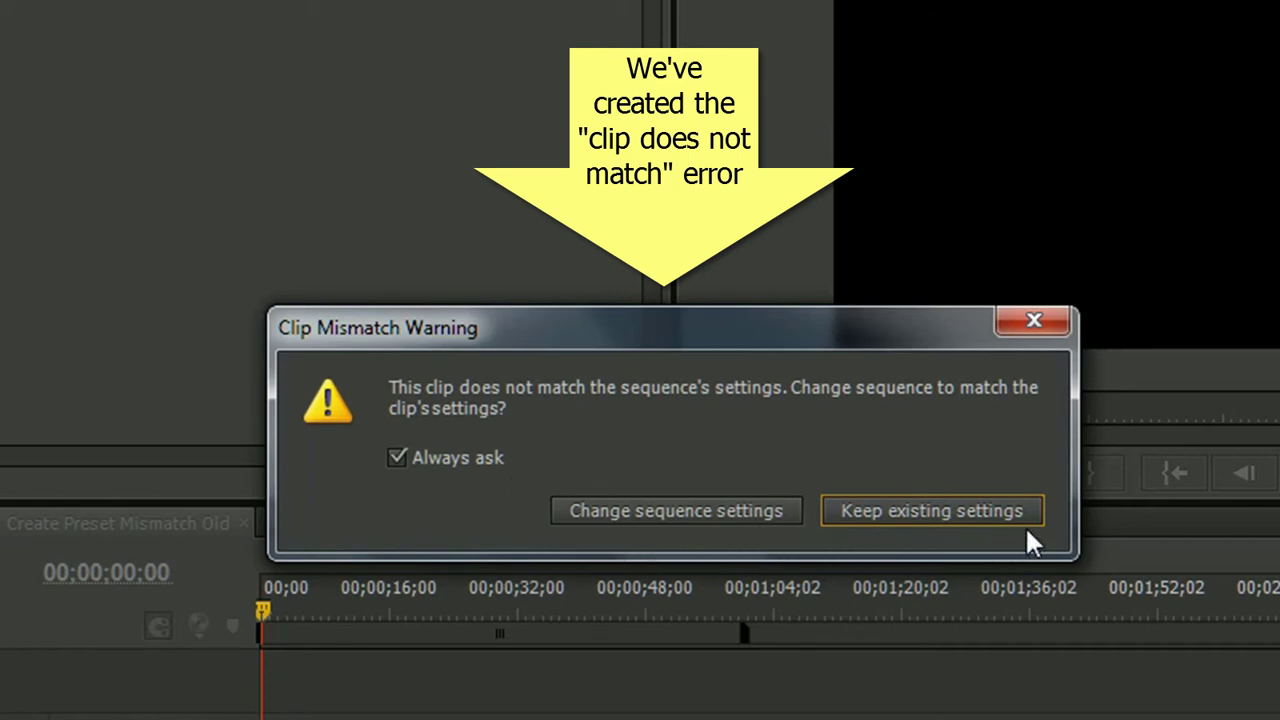
Accept changing the sequence settings to match the 1920 x 1080 clip
click(639, 508)
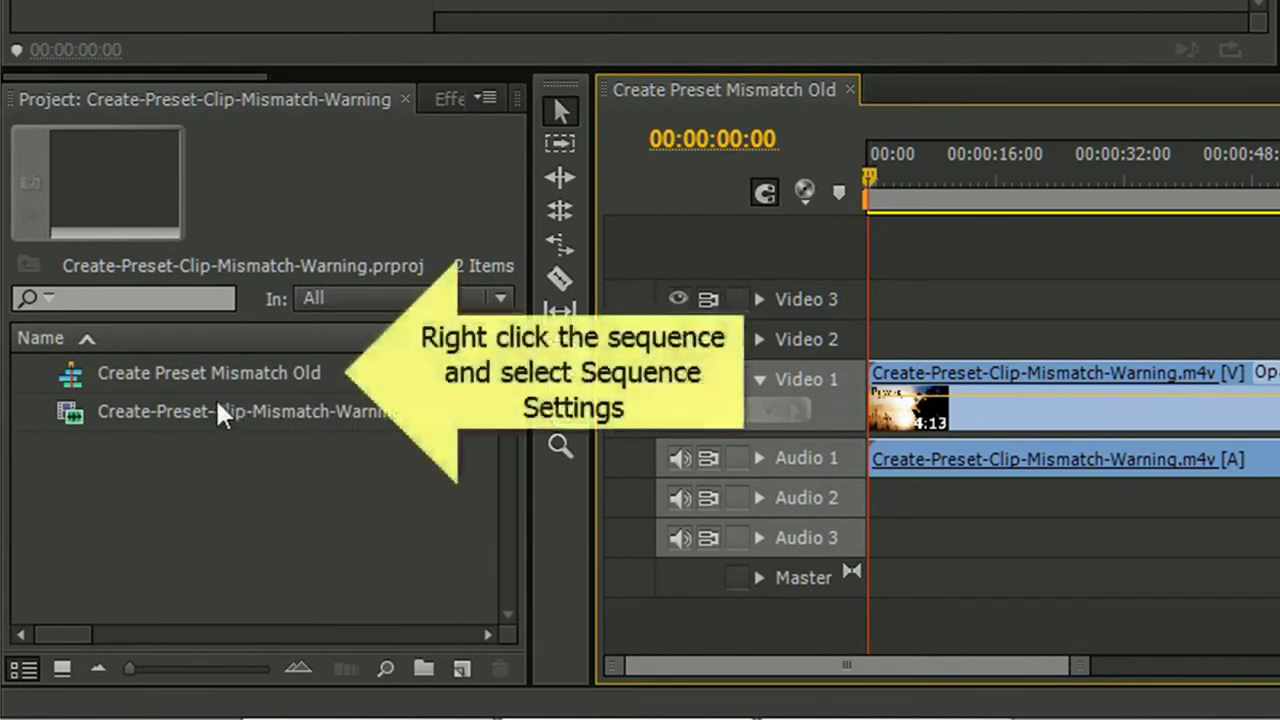
click(76, 383)
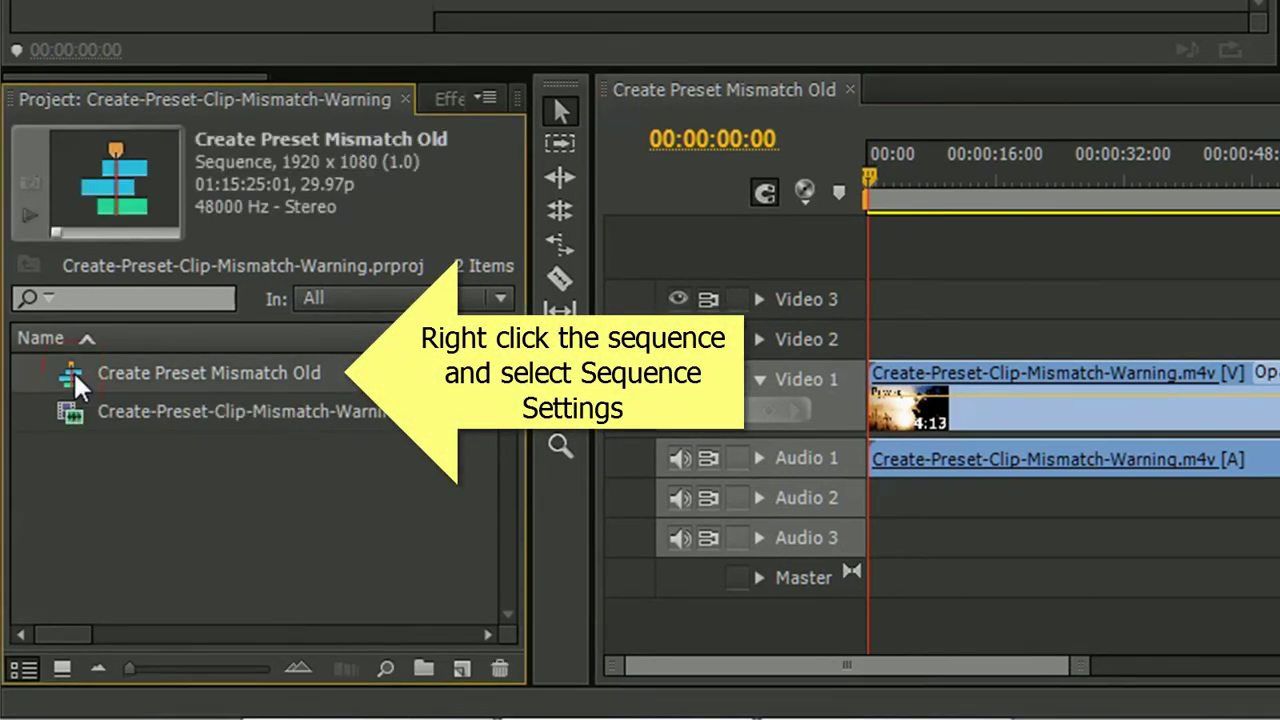
right_click(78, 385)
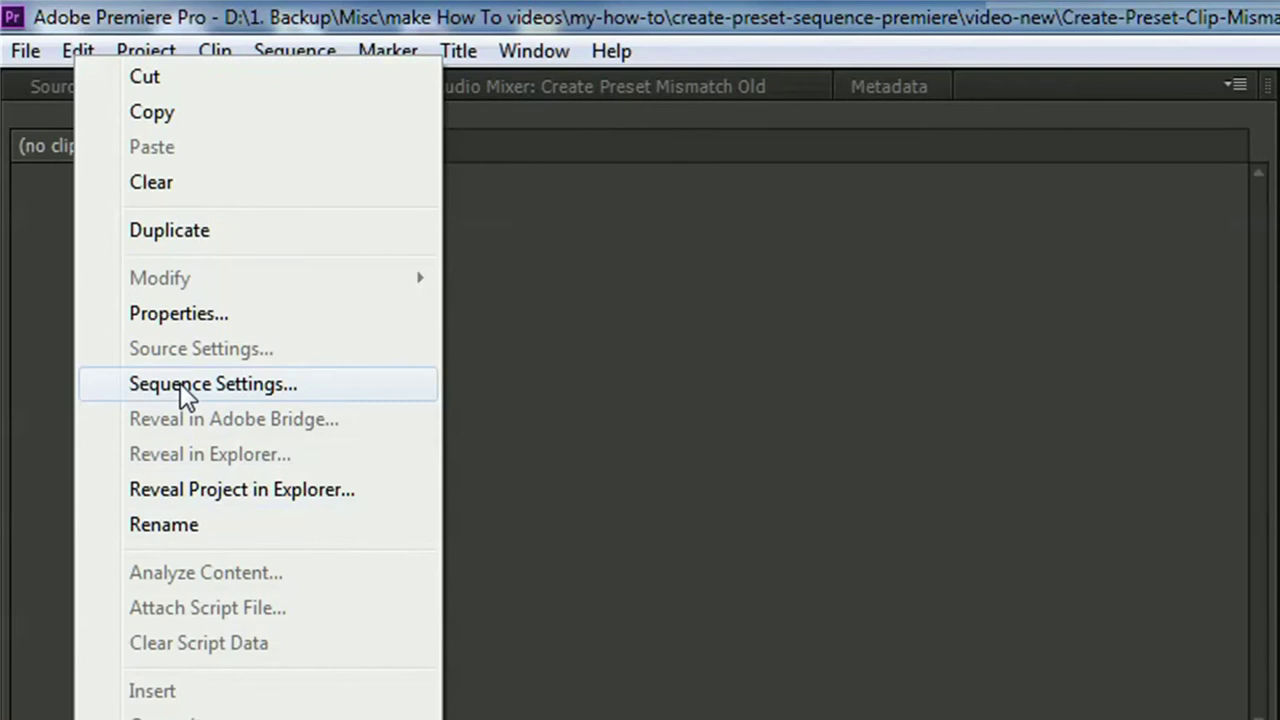
click(183, 393)
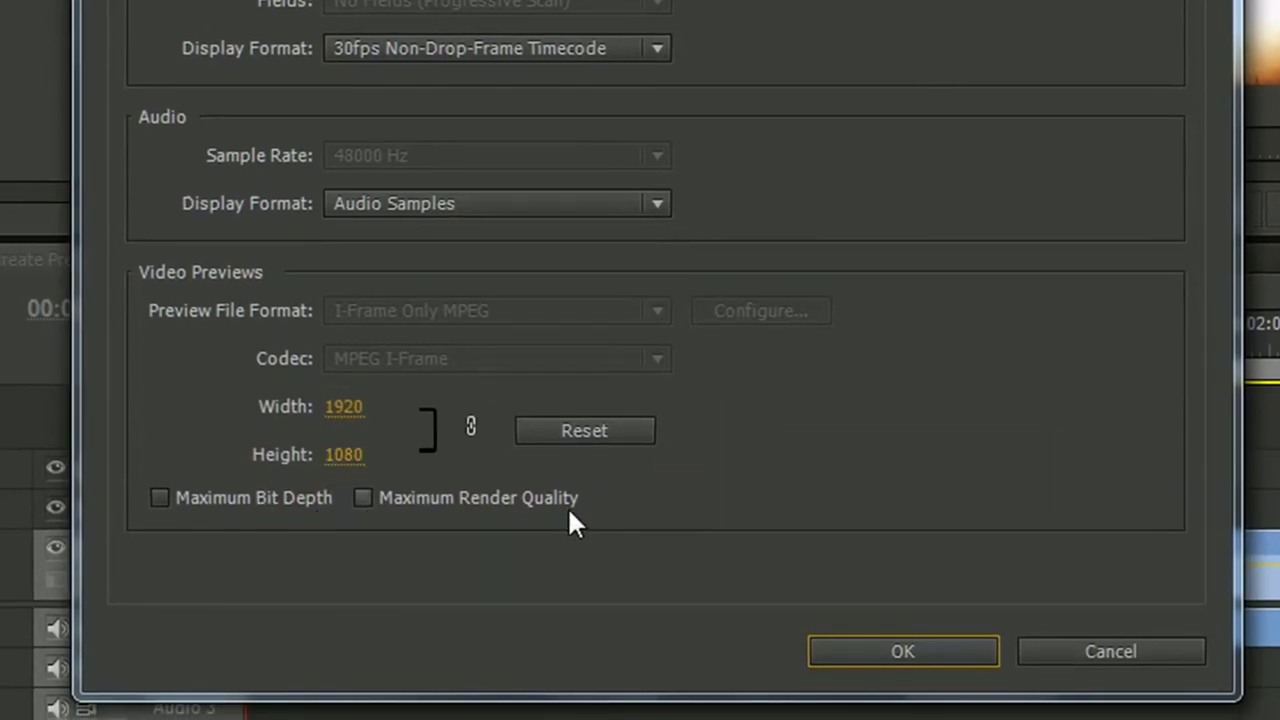
click(857, 655)
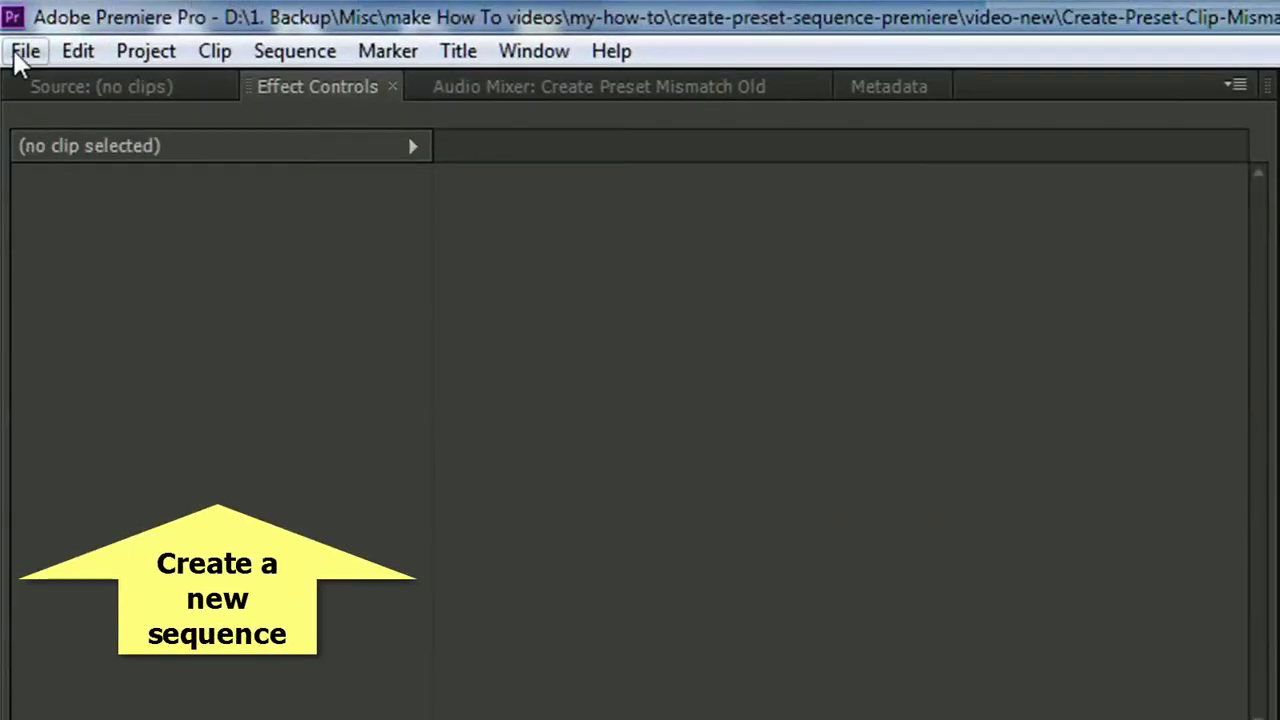
Show a new sequence's Settings beside the sequence settings.jpg reference screenshot
click(18, 44)
mouse_move(60, 92)
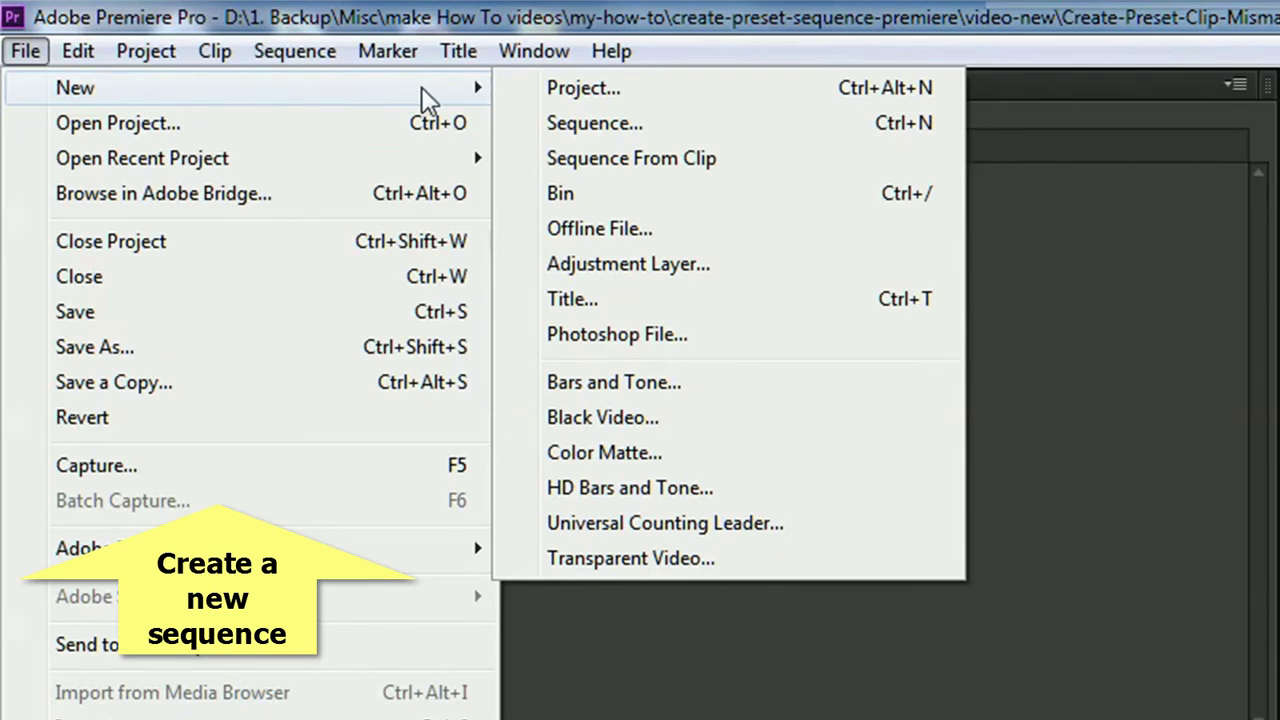
click(596, 128)
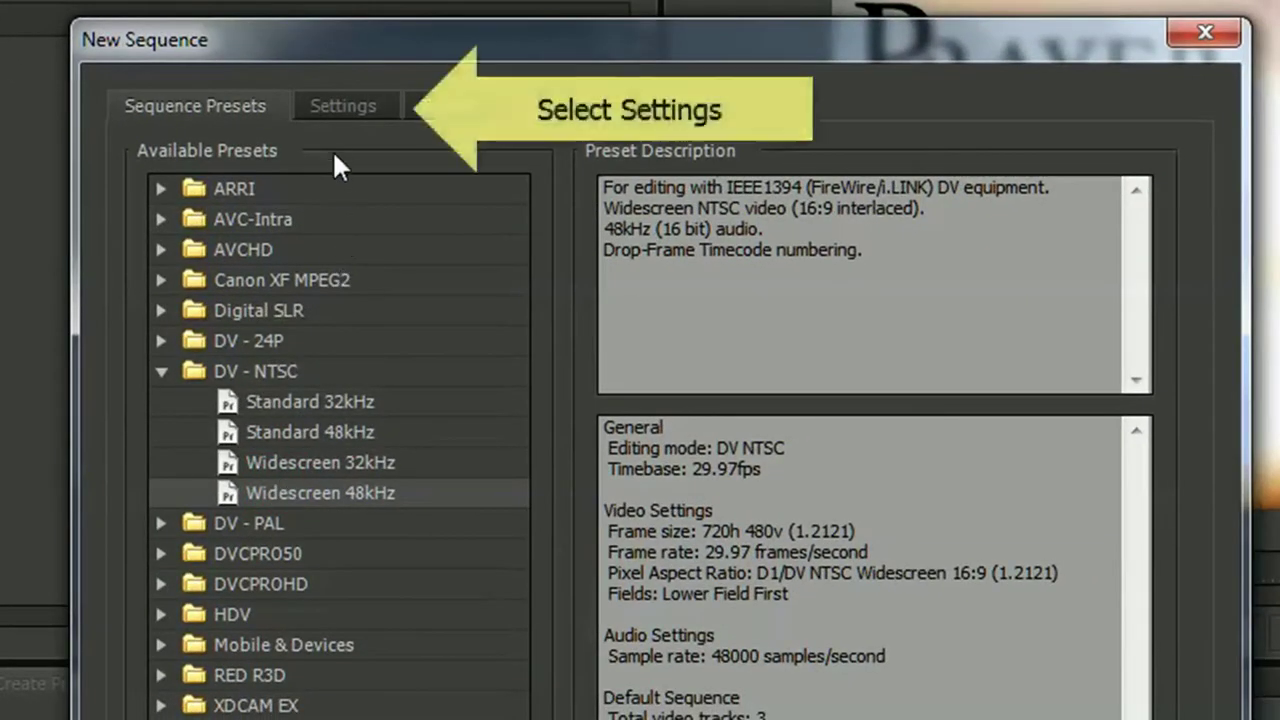
click(336, 108)
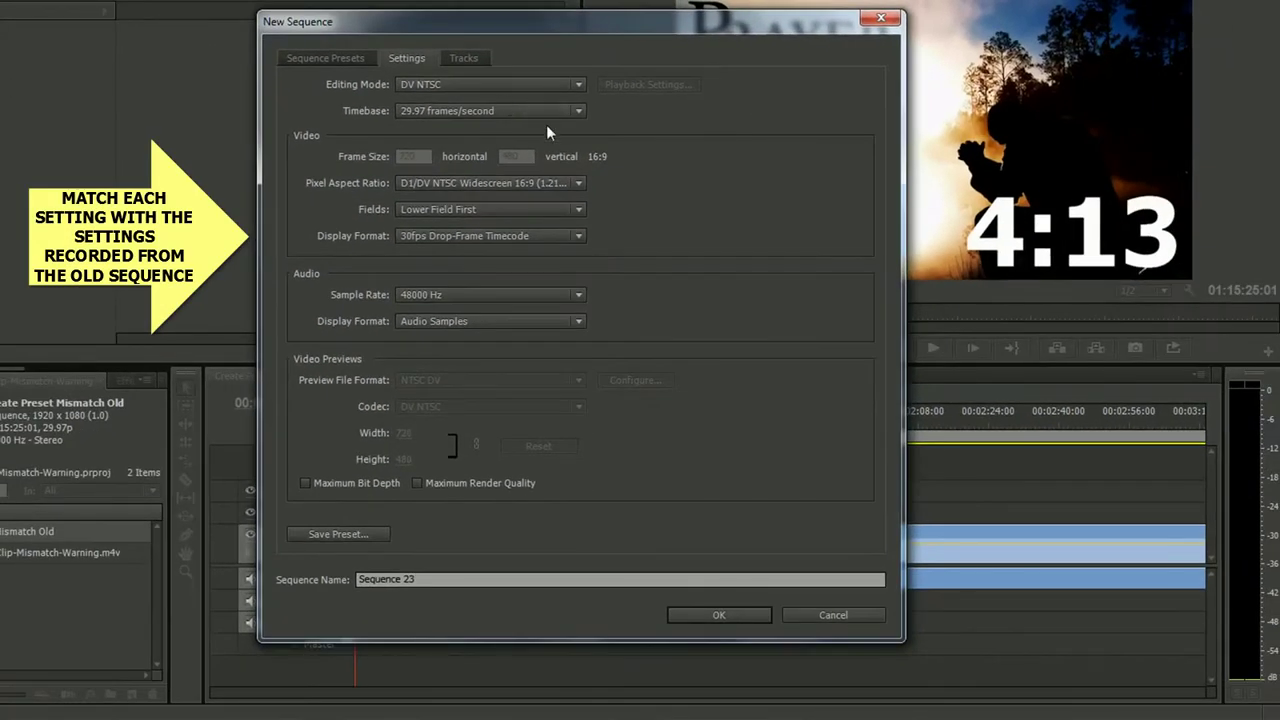
mouse_move(770, 716)
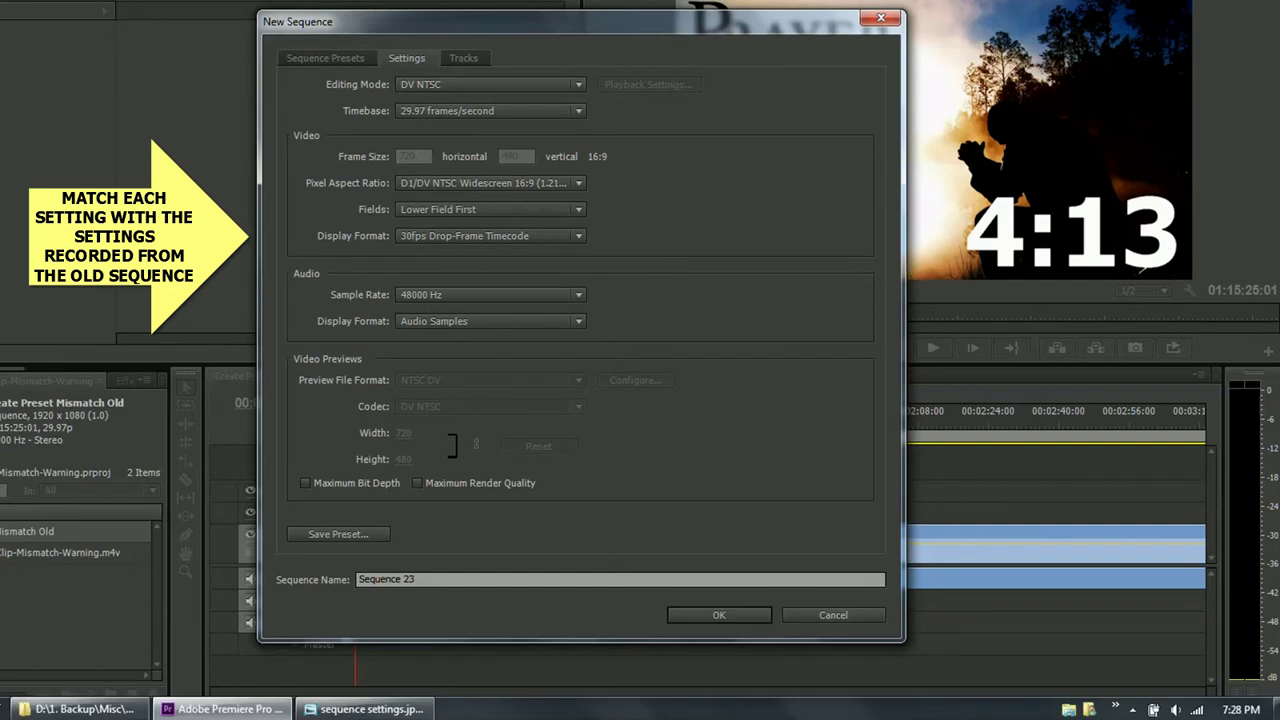
click(363, 714)
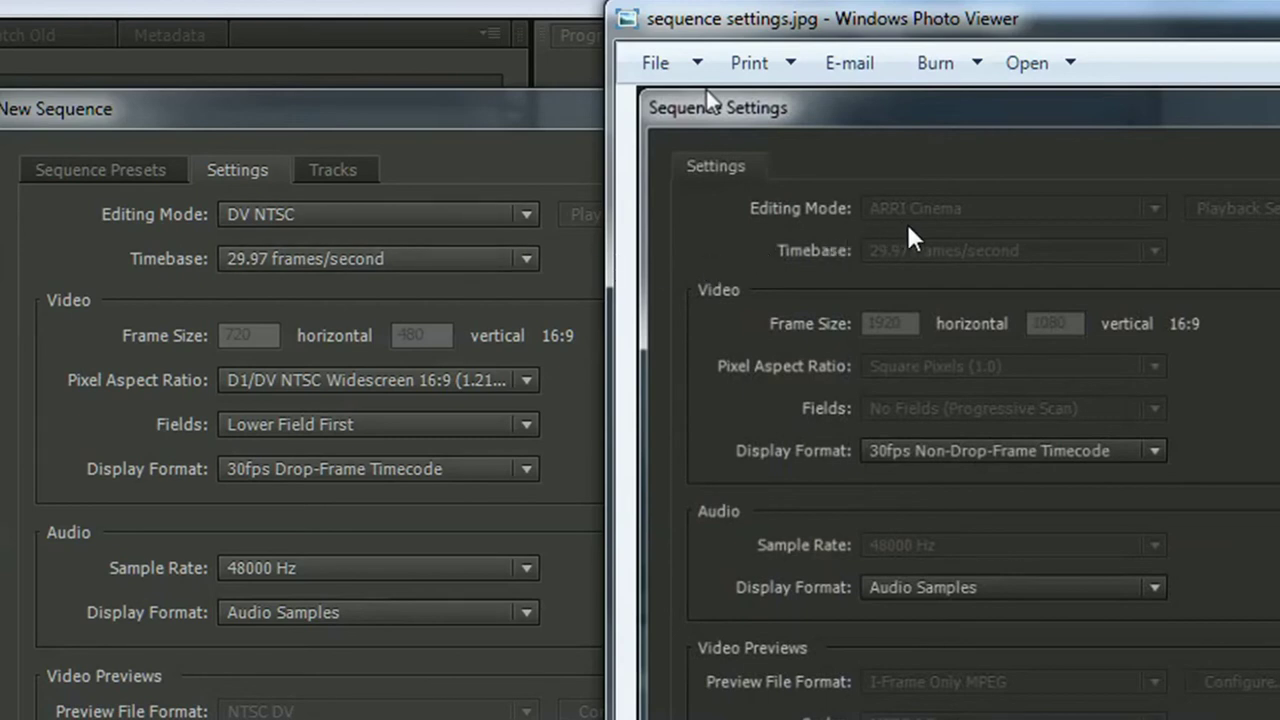
Set the new sequence's Editing Mode to ARRI Cinema
click(523, 214)
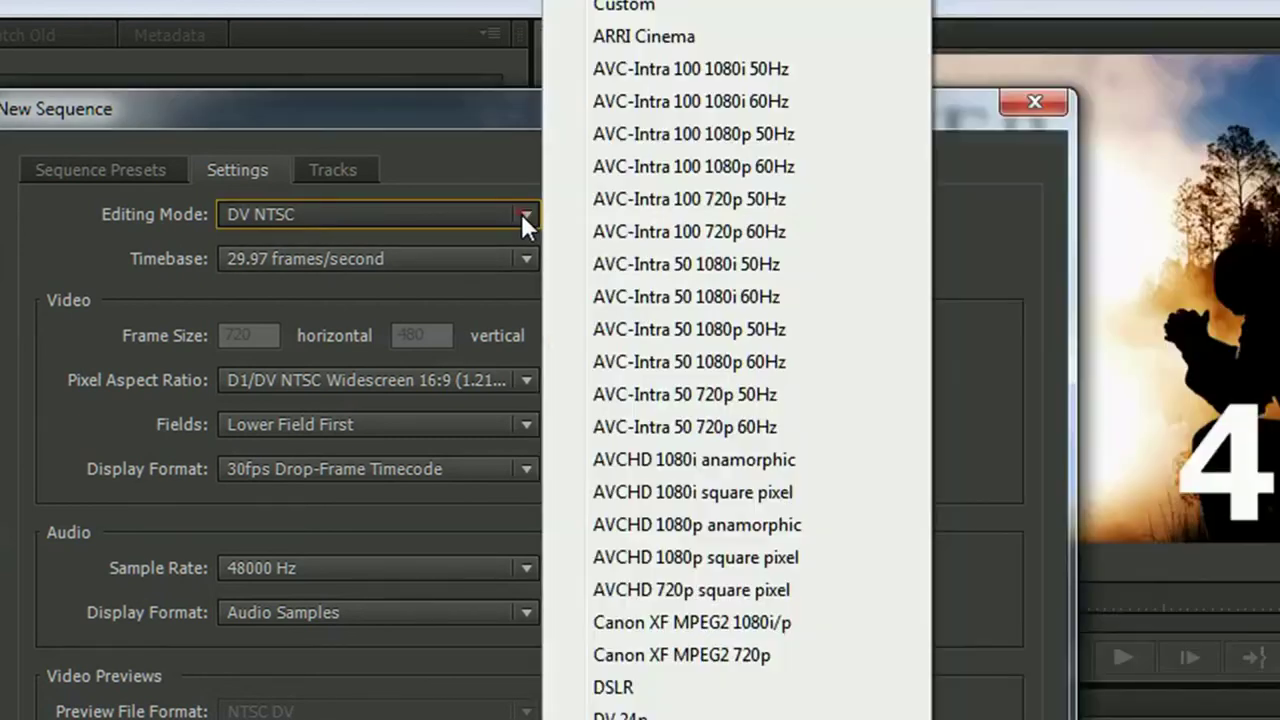
click(610, 36)
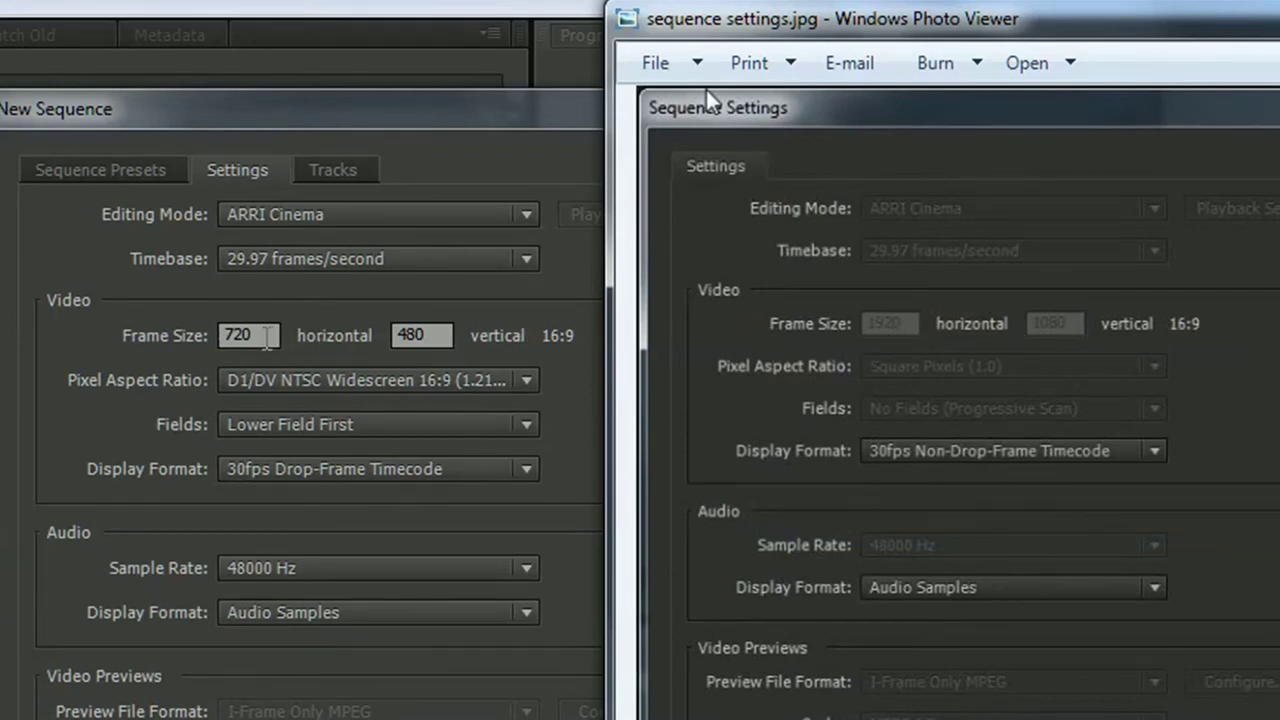
Set the frame size to 1920 x 1080
click(266, 336)
key(BackSpace)
key(BackSpace)
key(BackSpace)
text(19)
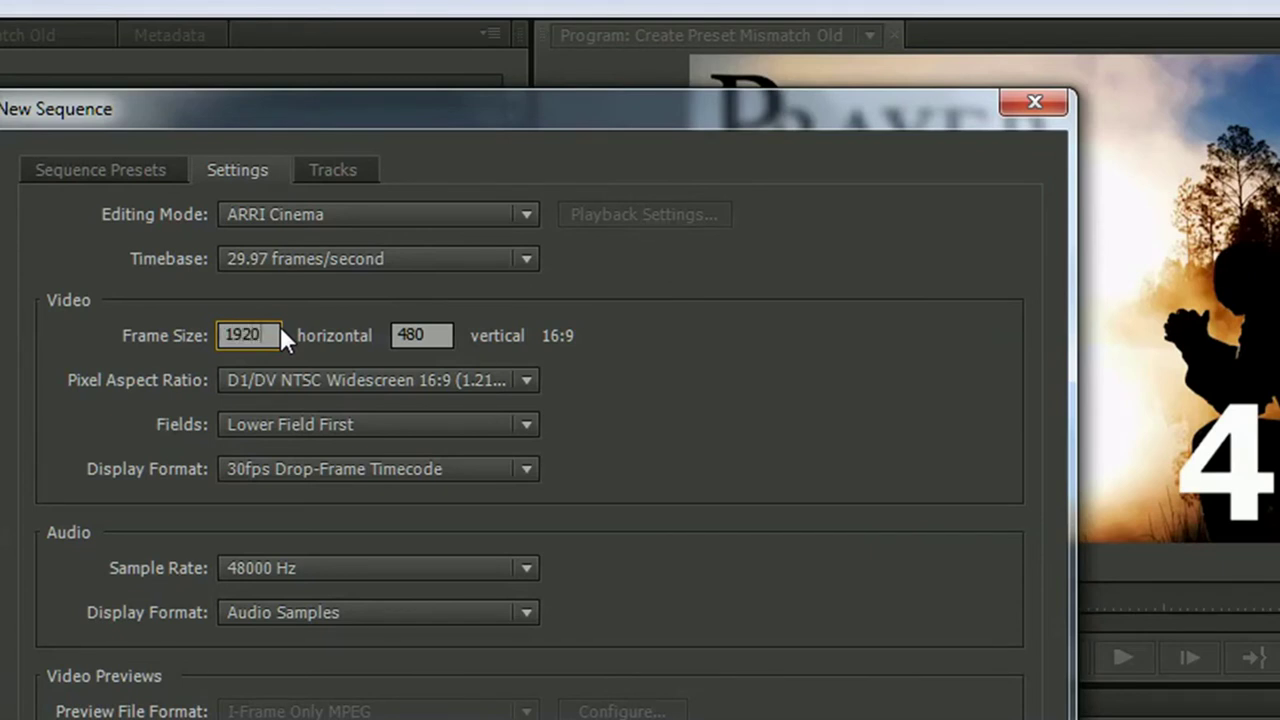
click(445, 336)
key(BackSpace)
key(BackSpace)
key(BackSpace)
text(1080)
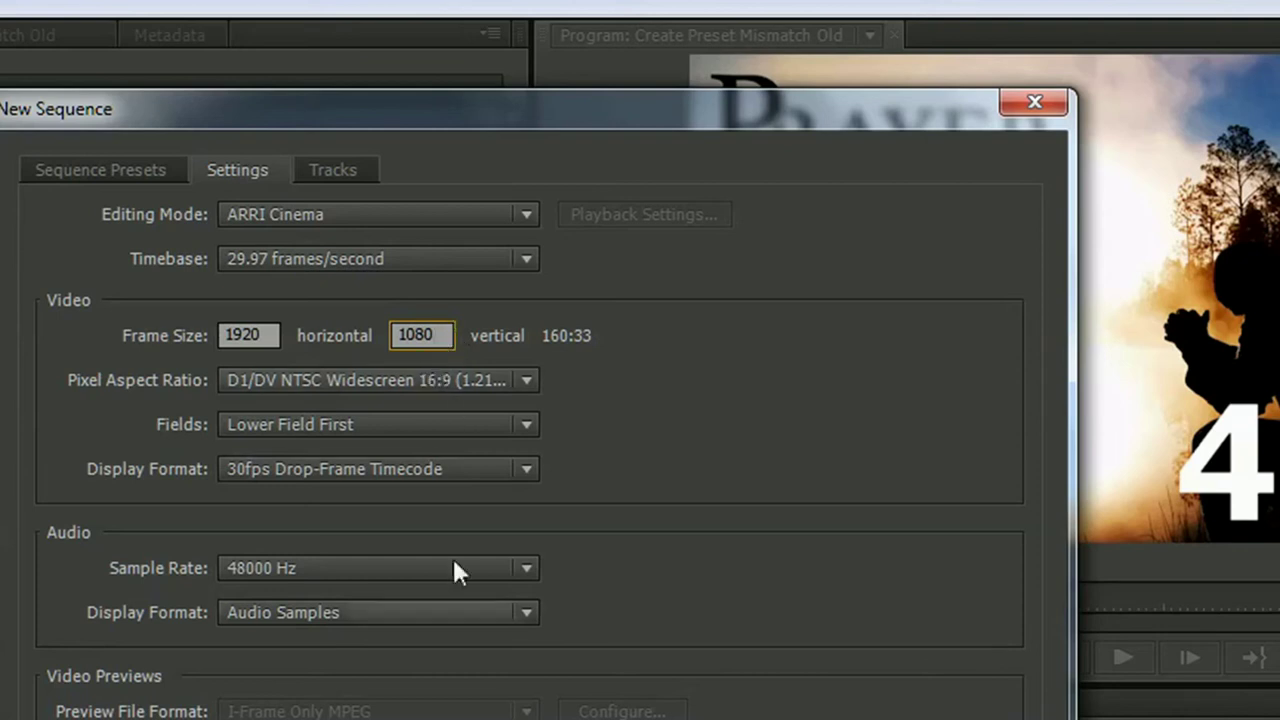
Set Square Pixels (1.0) and No Fields (Progressive Scan), checking against the reference screenshot
key(alt+Tab)
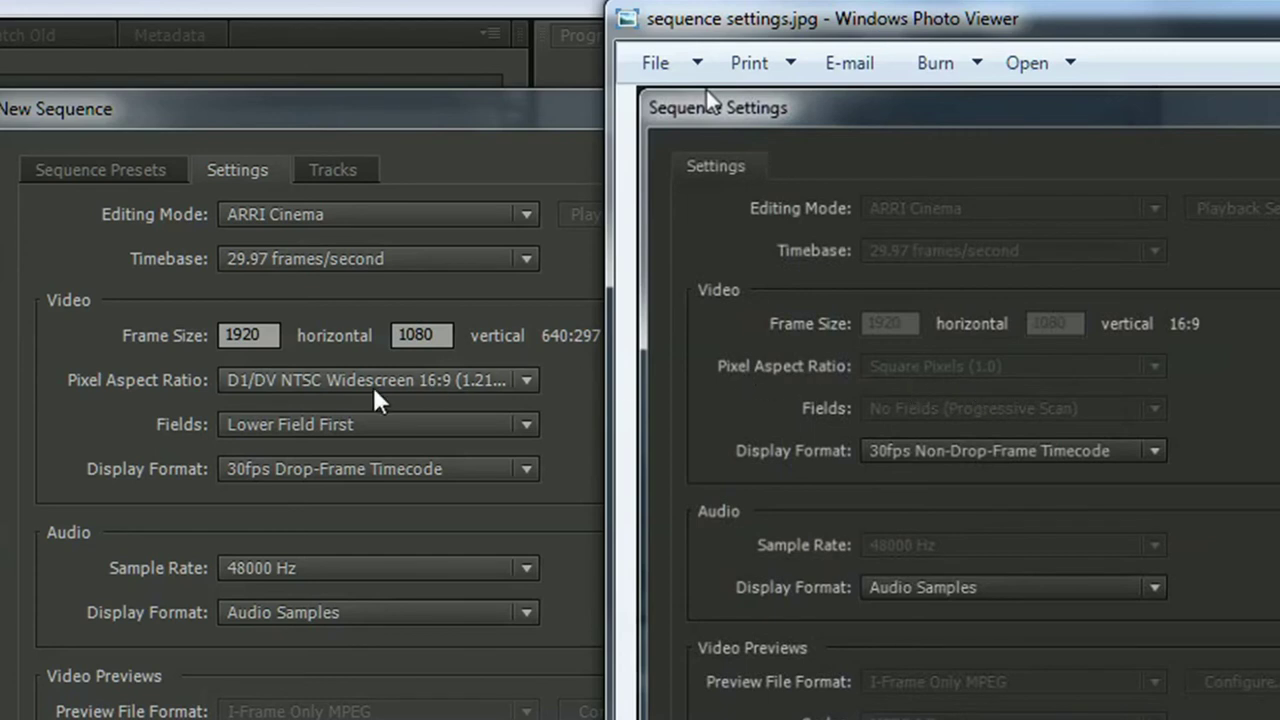
click(486, 382)
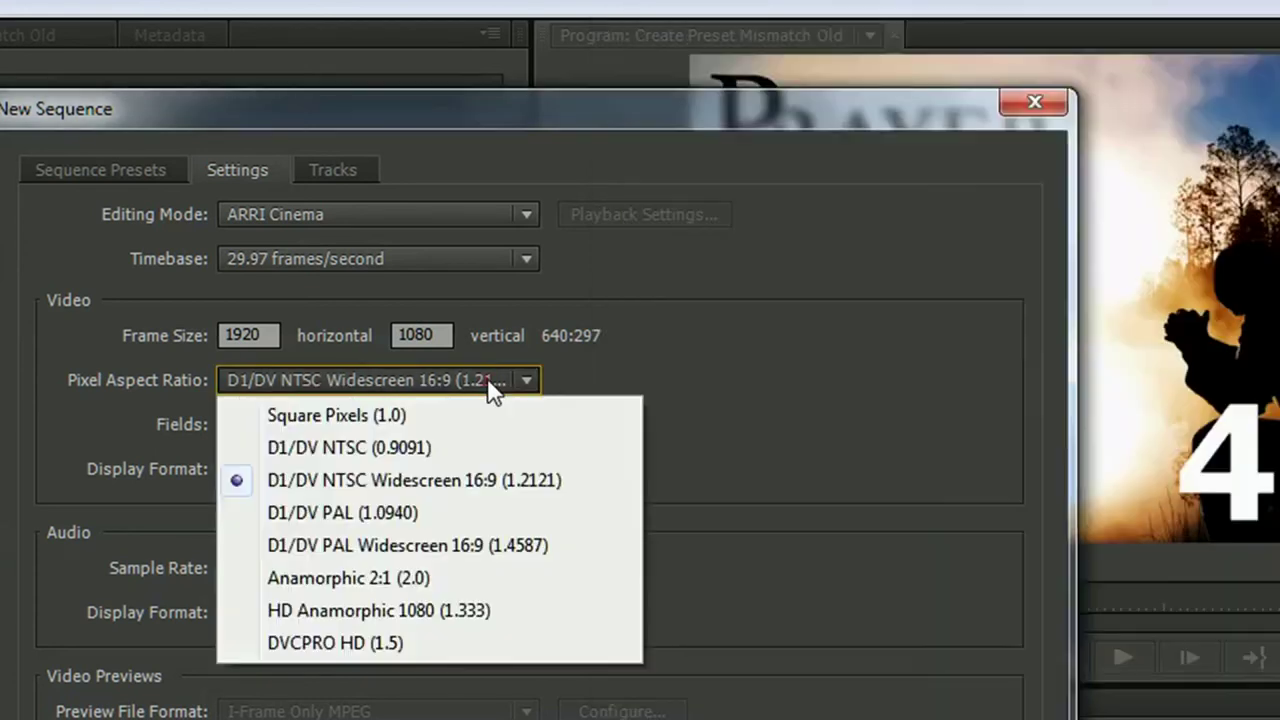
click(351, 415)
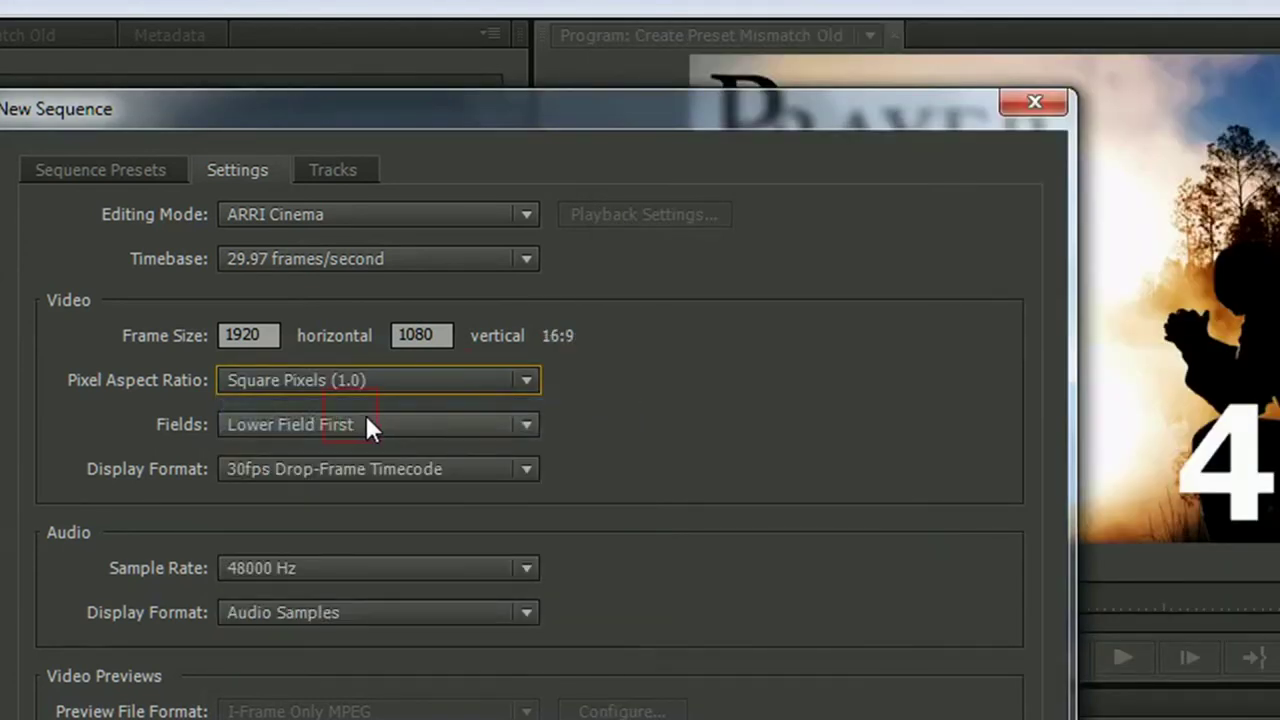
key(alt+Tab)
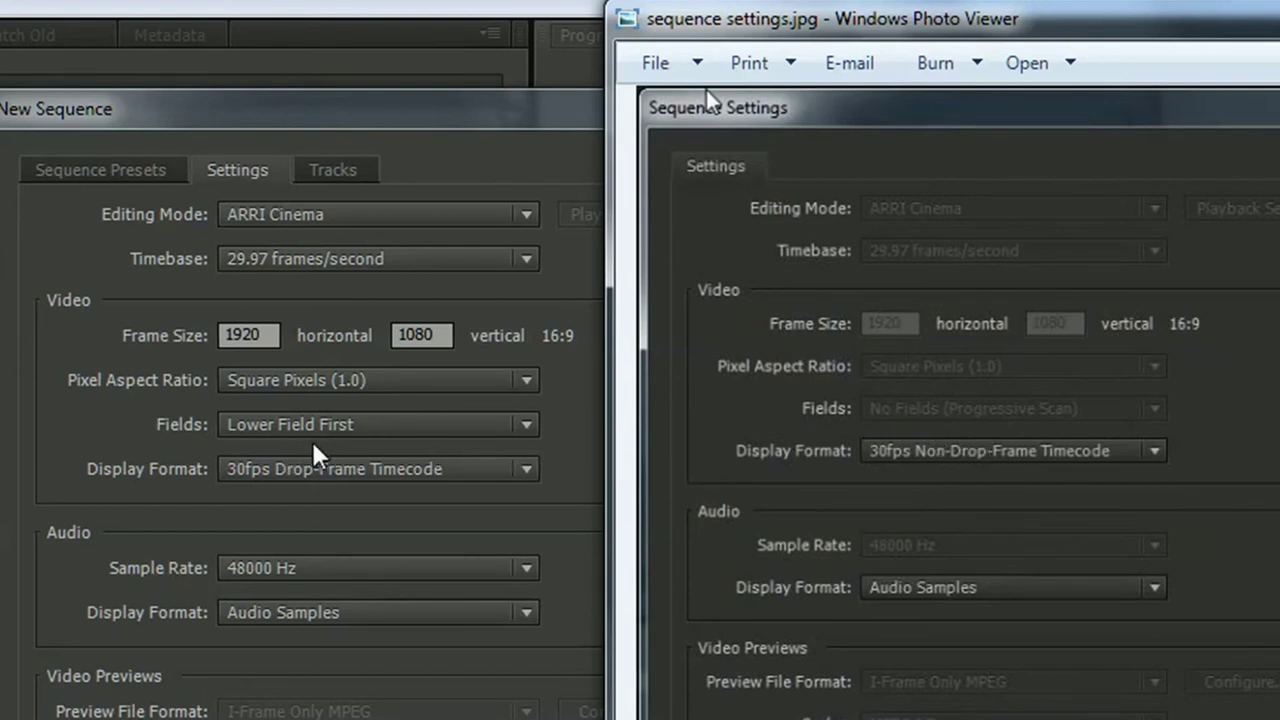
click(527, 428)
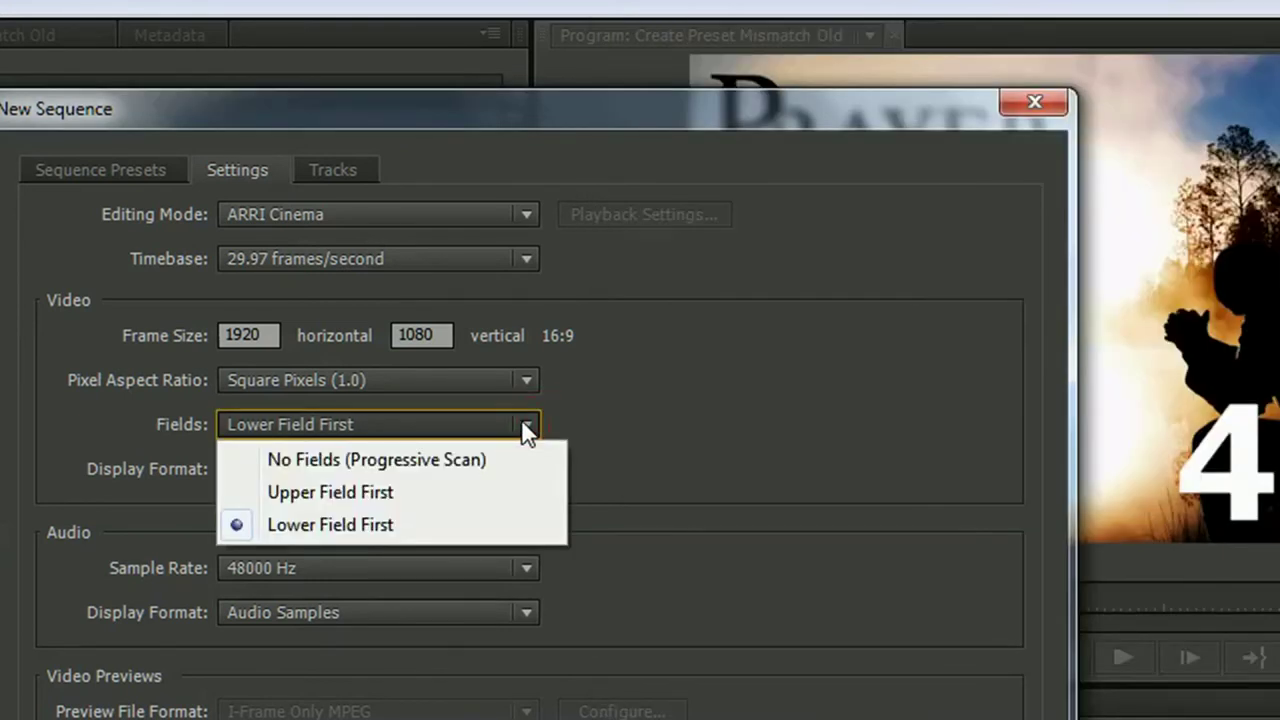
click(400, 462)
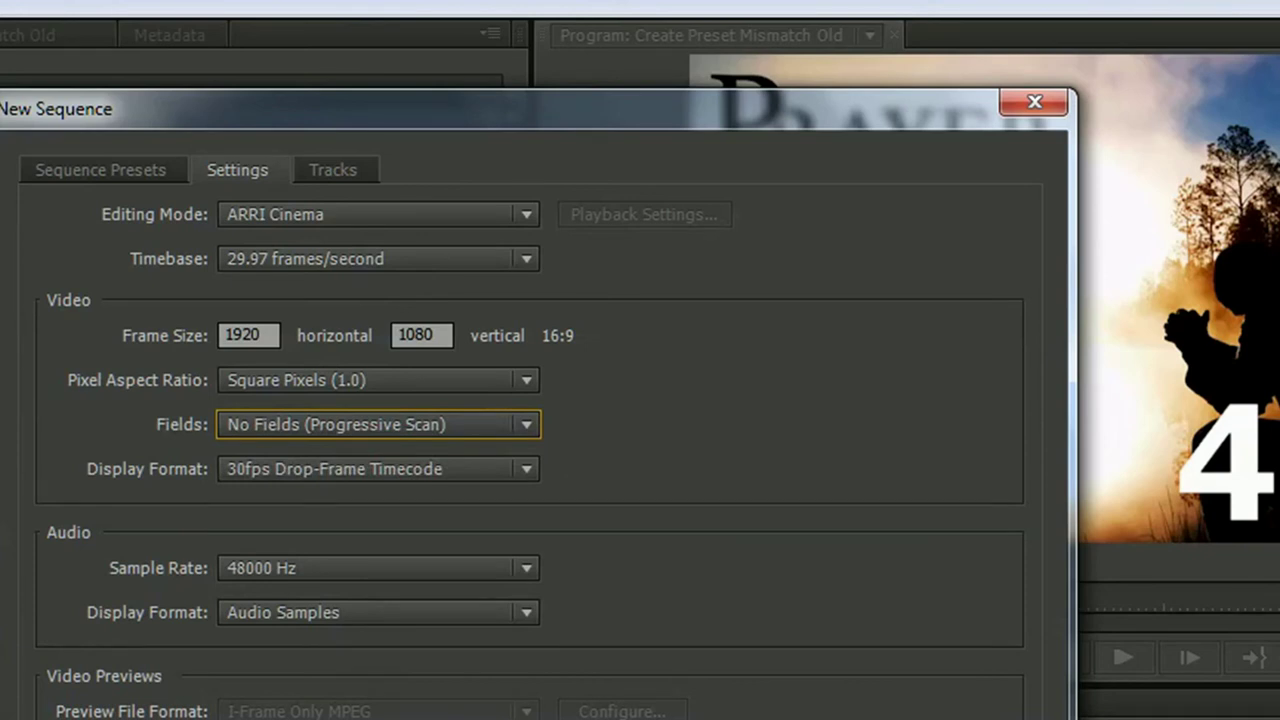
key(alt+Tab)
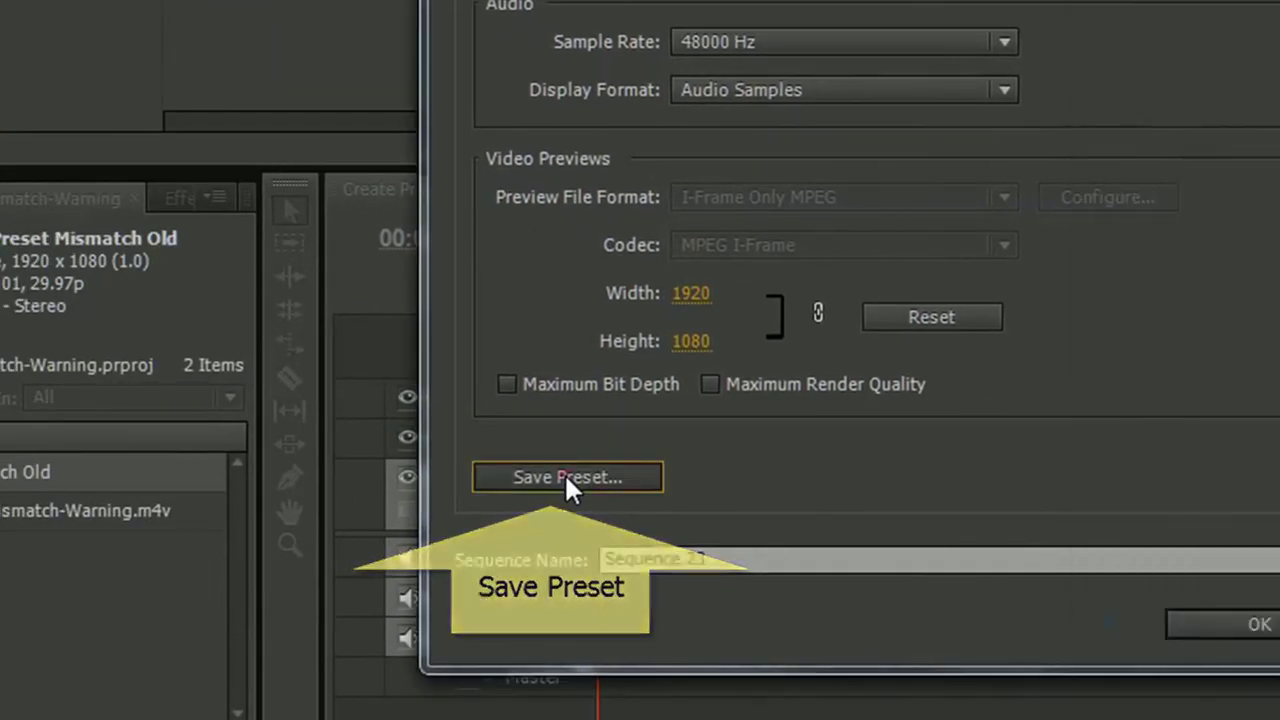
Save a preset named 'Name it whatever you like' described 'Give it a description if you like'
click(566, 478)
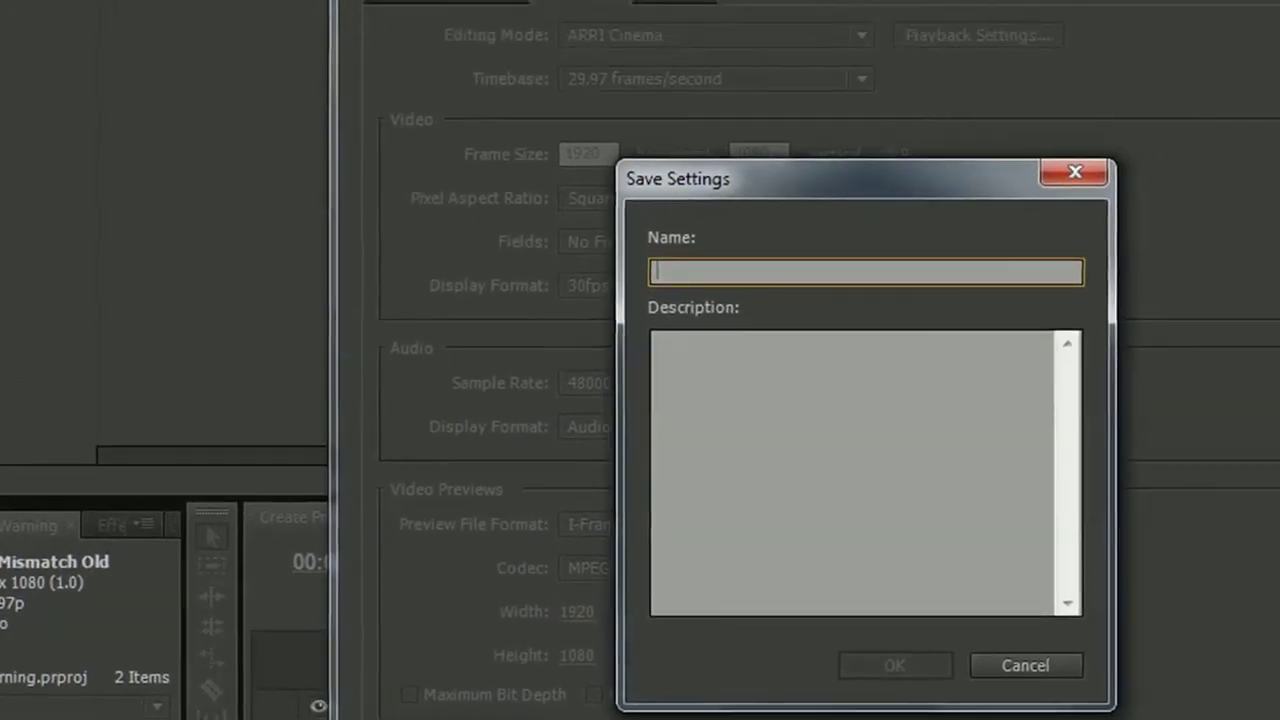
text(Name)
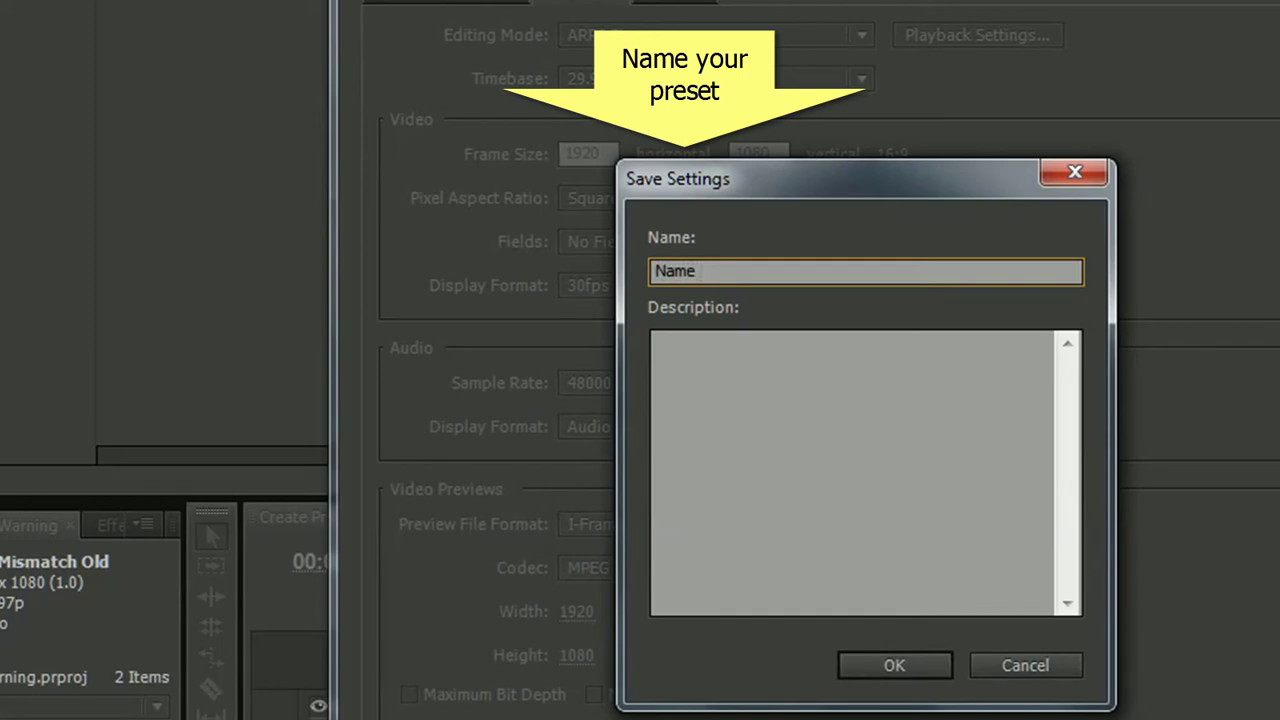
text( it whatever )
text(you like)
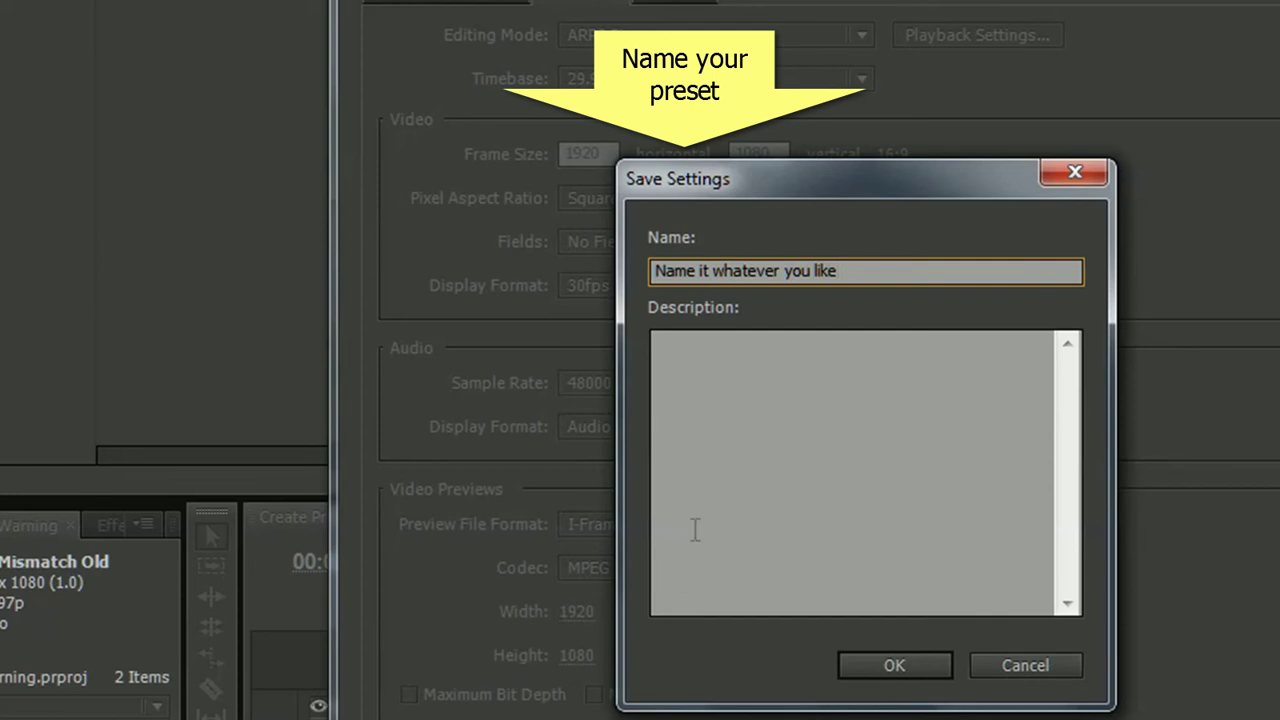
click(765, 428)
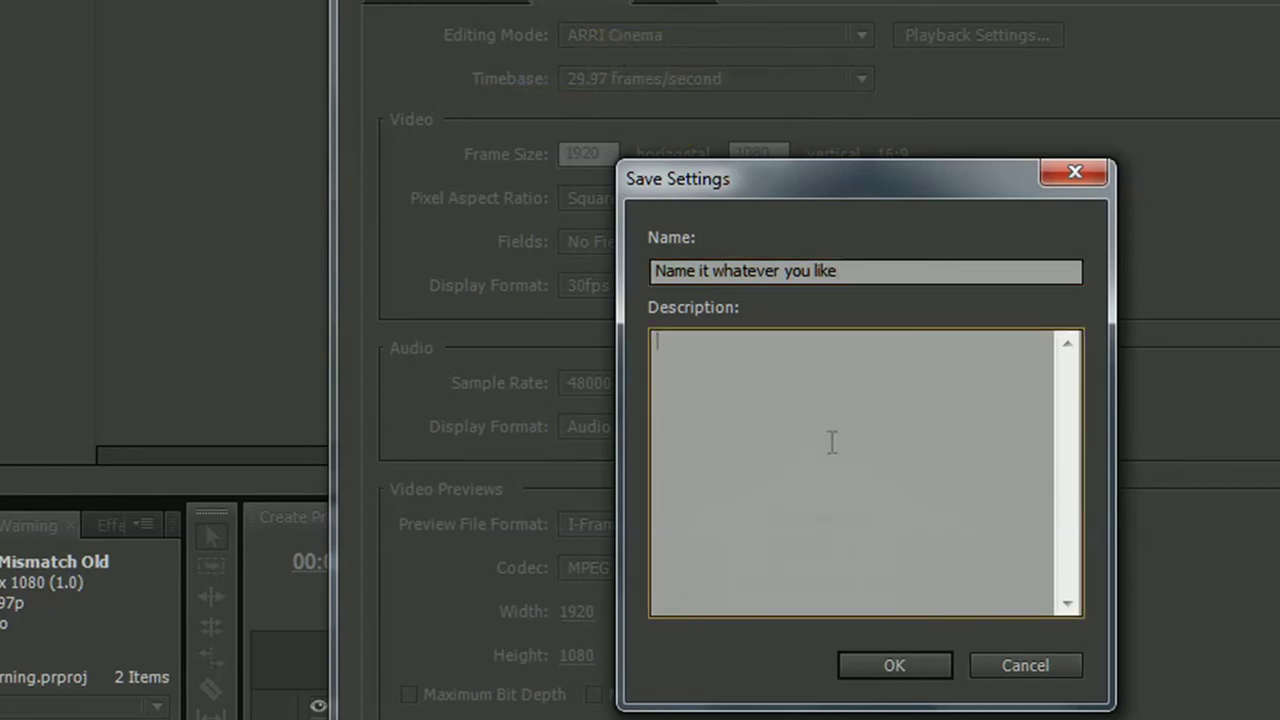
text(Give)
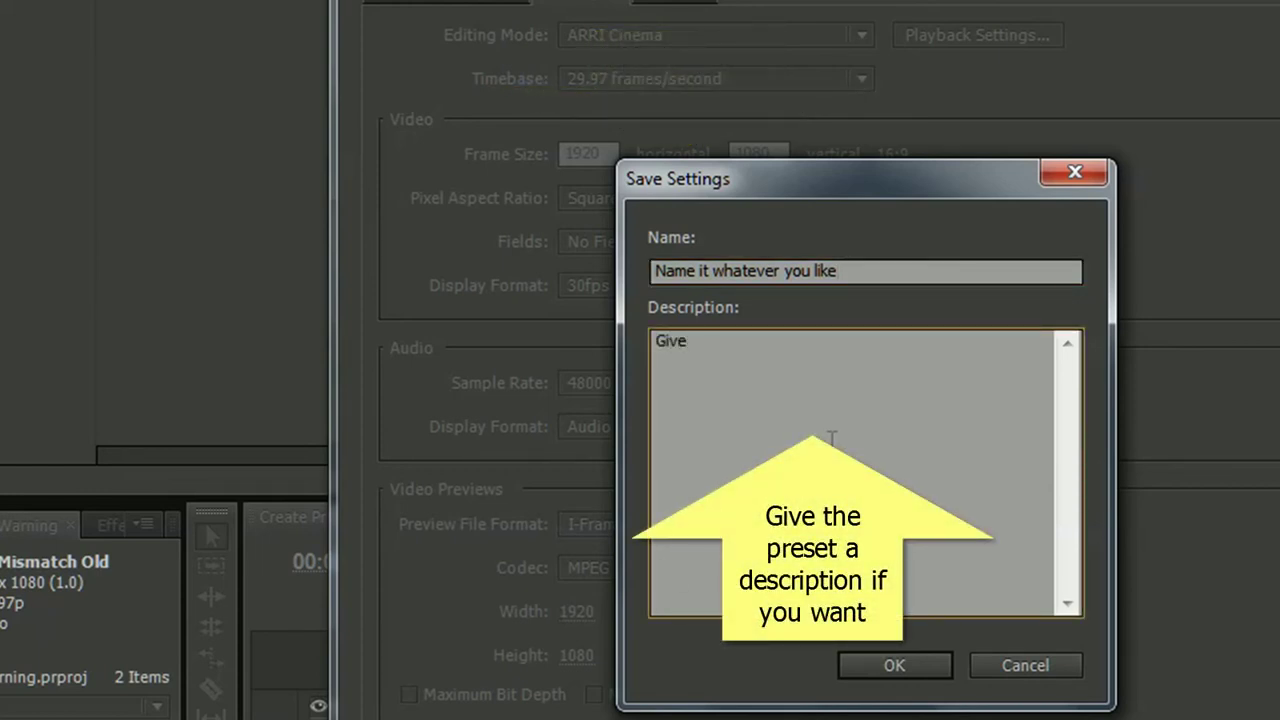
text( it a description if you )
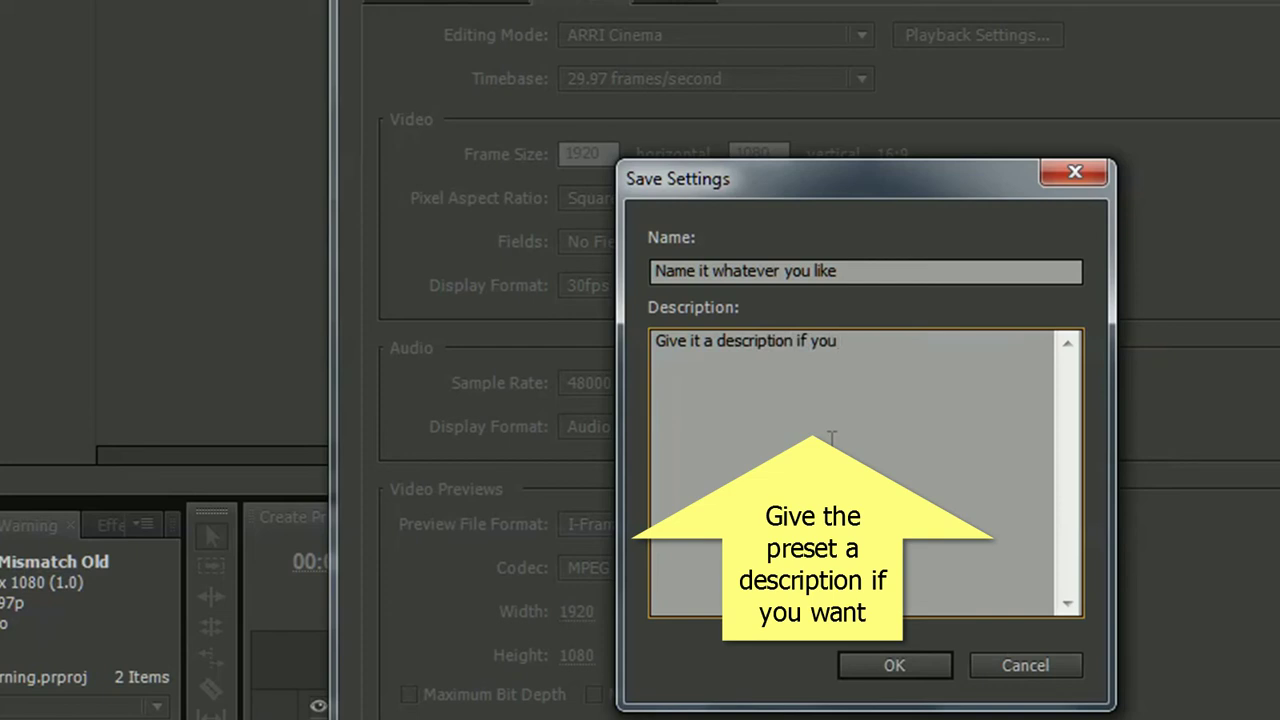
text(like)
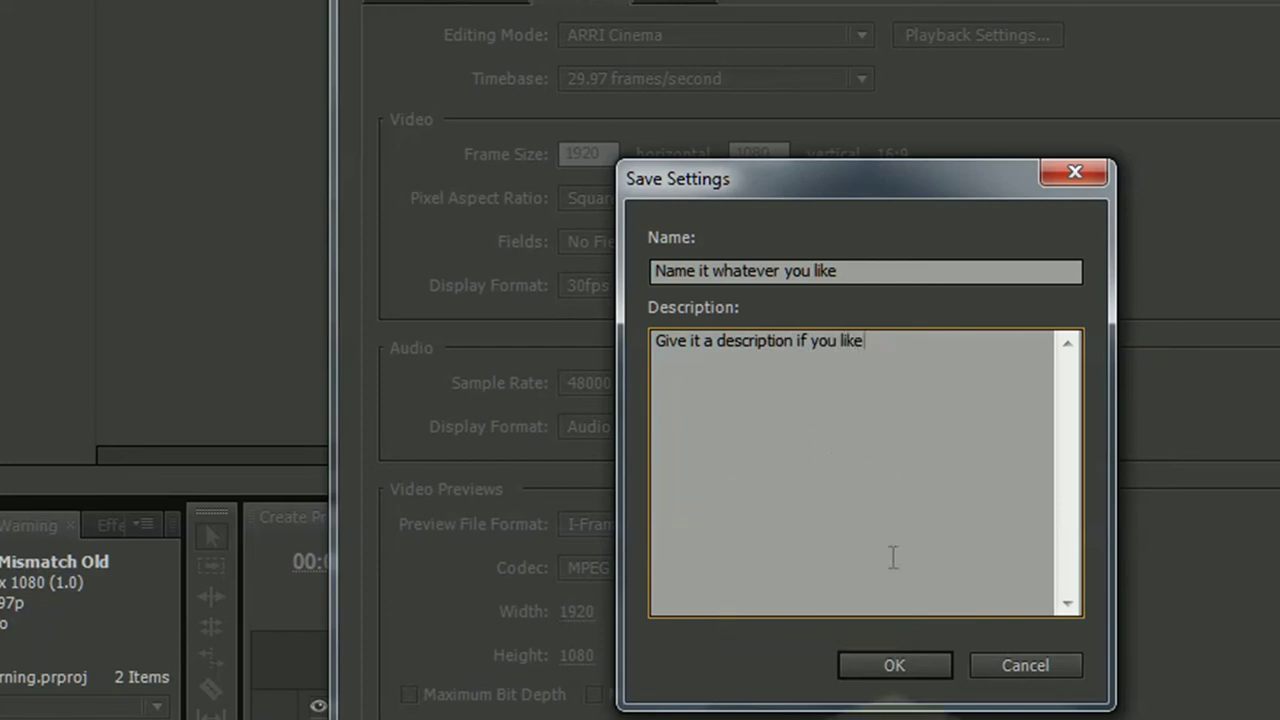
click(899, 666)
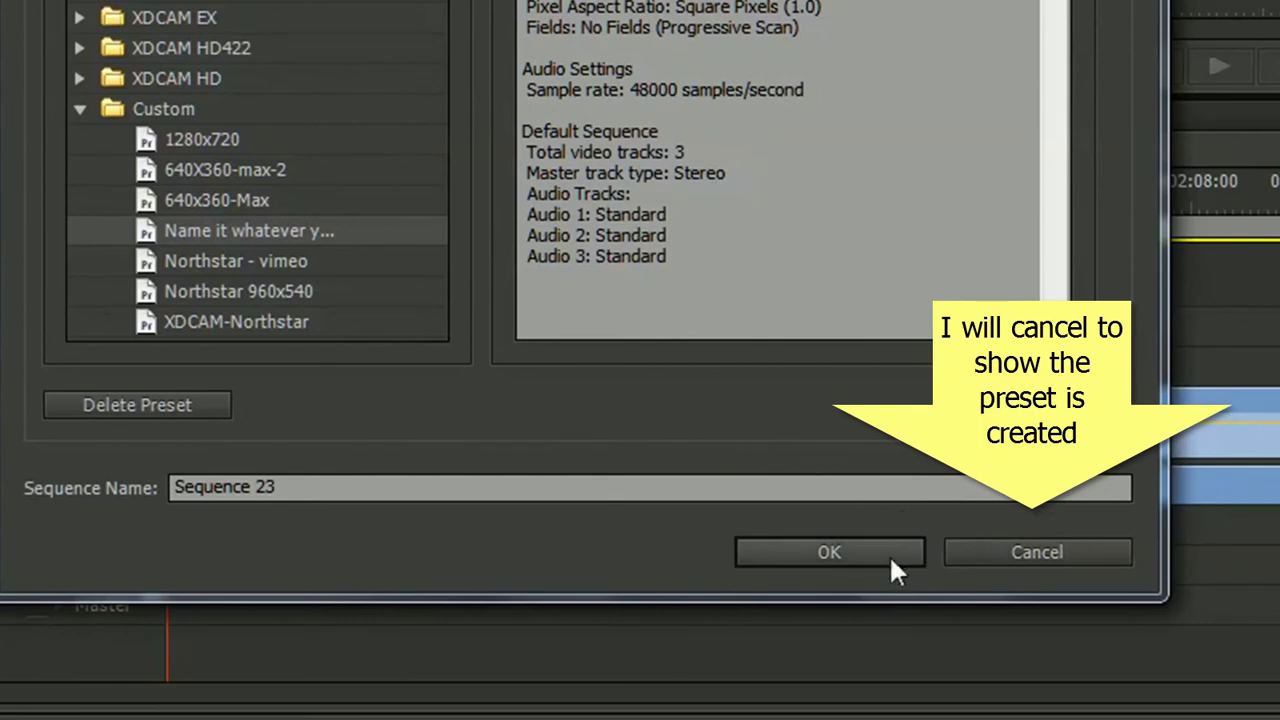
Cancel the New Sequence dialog without creating a sequence
click(1030, 557)
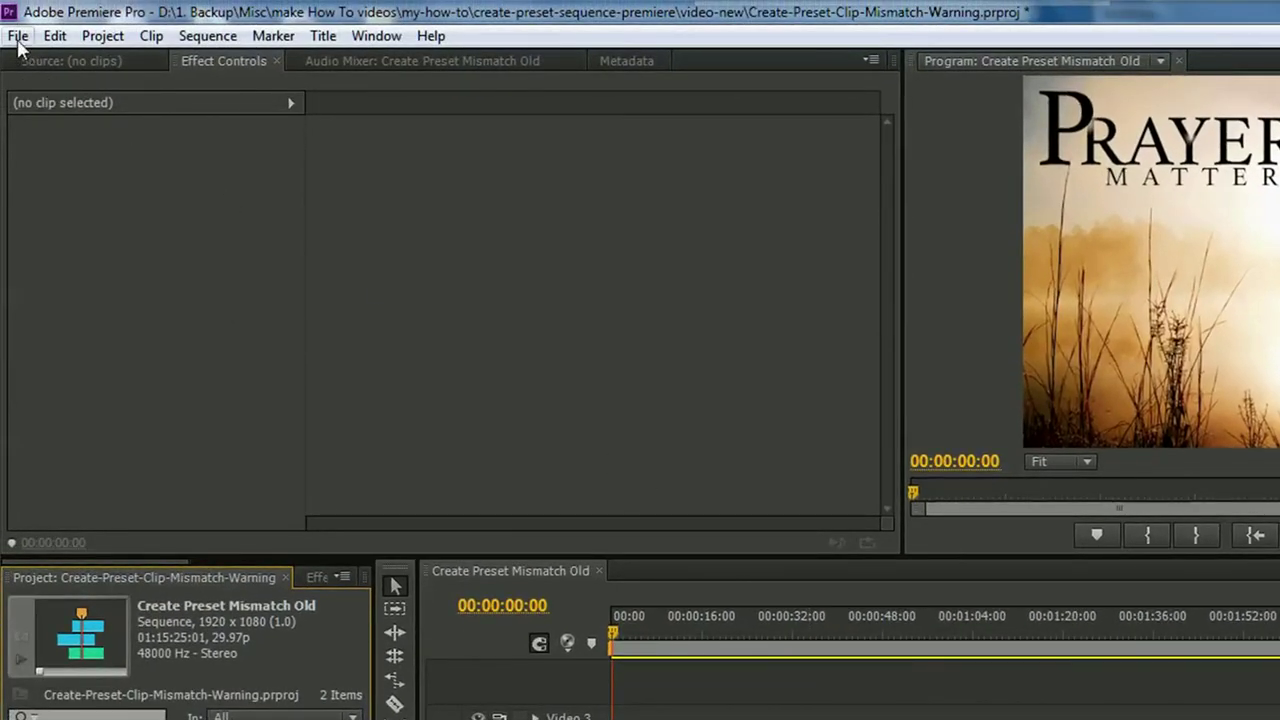
click(21, 38)
Create sequence 'Create Preset Mismatch New' from the custom 'Name it whatever you like' preset
mouse_move(48, 62)
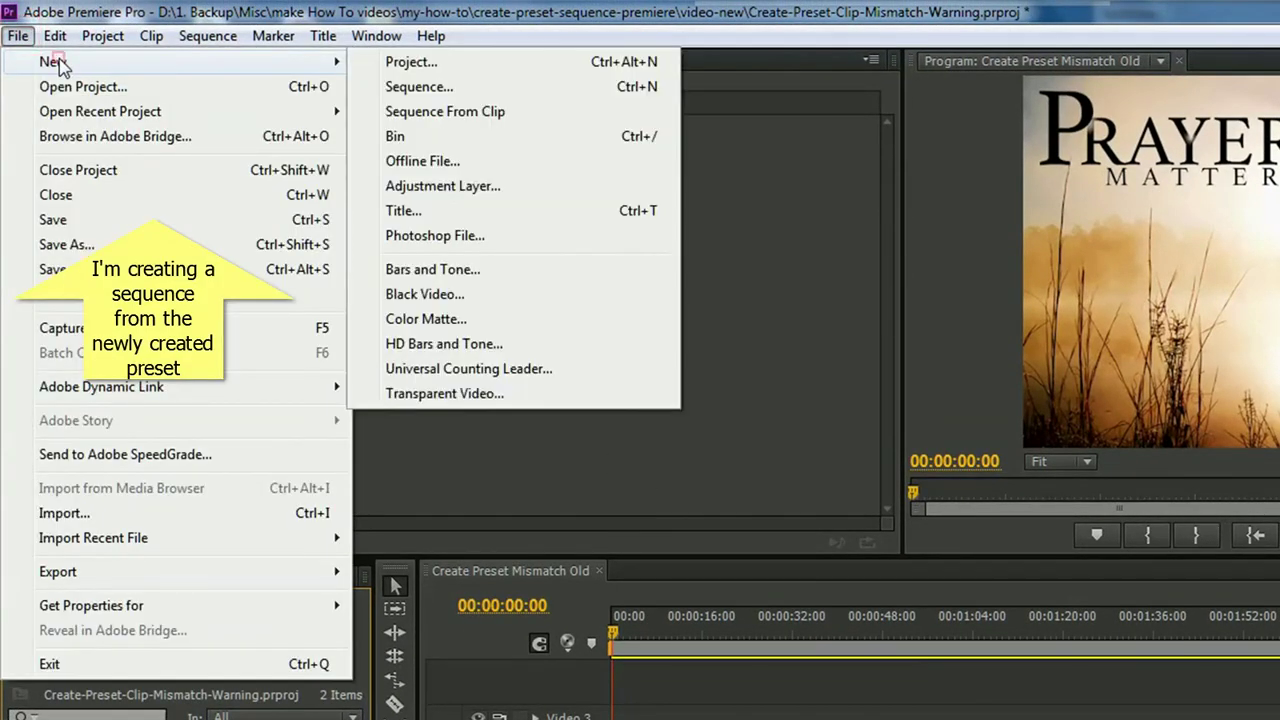
click(419, 88)
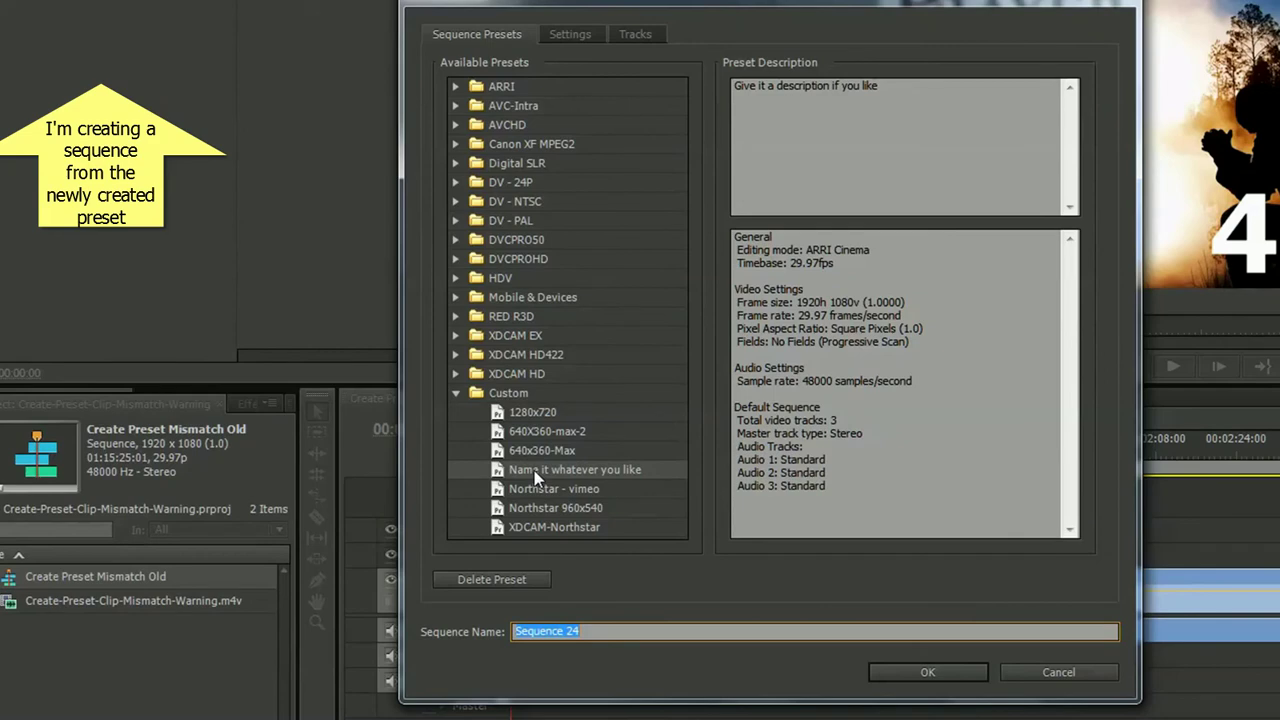
click(534, 470)
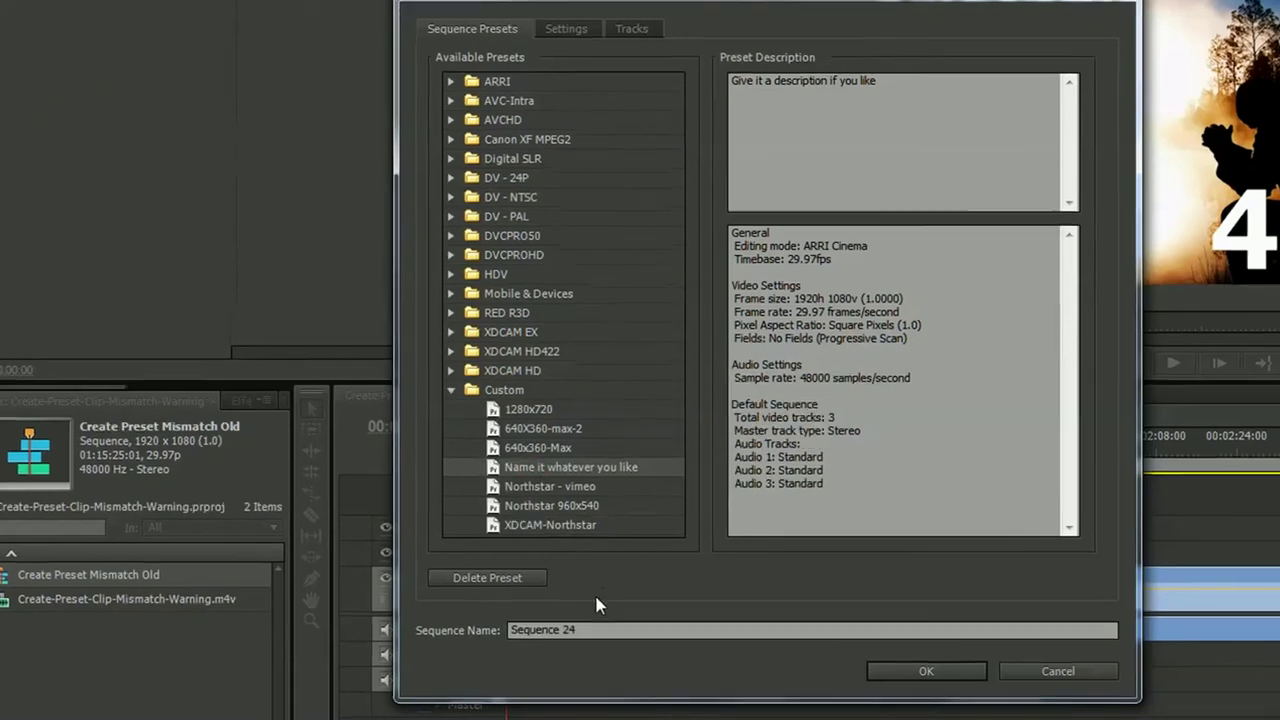
click(602, 630)
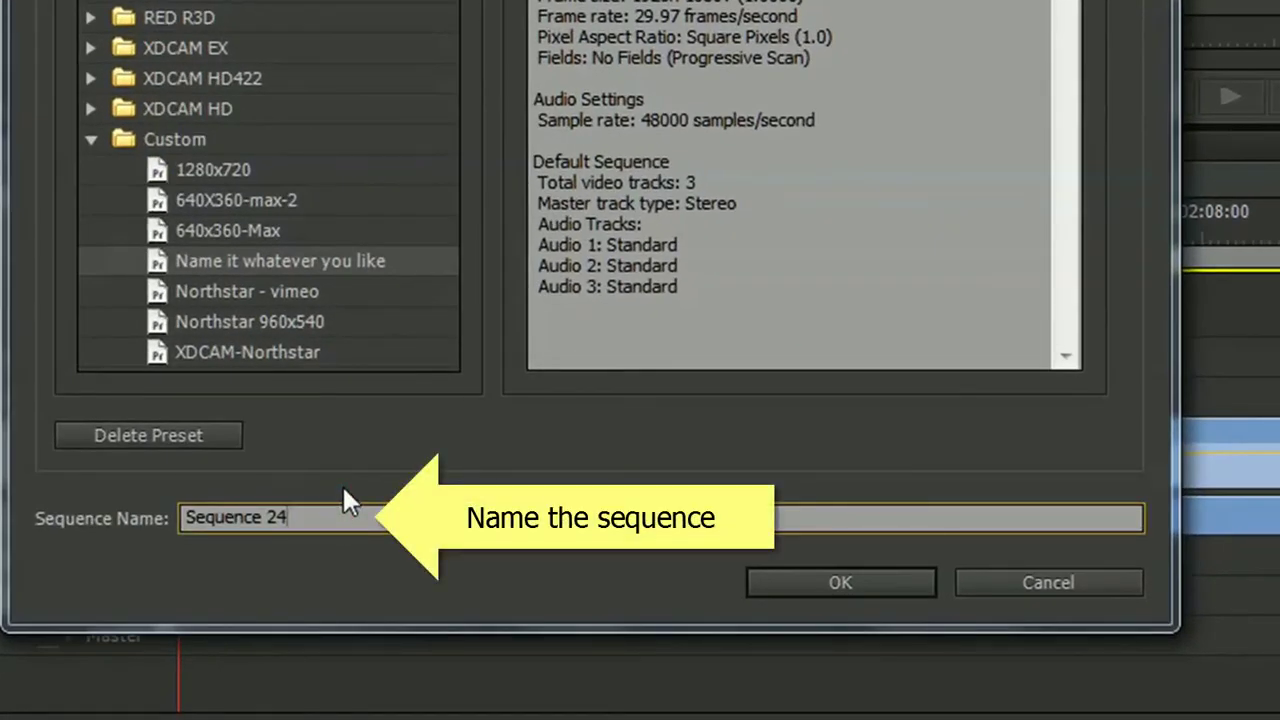
key(BackSpace)
key(BackSpace)
key(BackSpace)
key(BackSpace)
key(BackSpace)
key(BackSpace)
key(BackSpace)
key(BackSpace)
key(BackSpace)
key(BackSpace)
key(BackSpace)
text(Create Preset Misma)
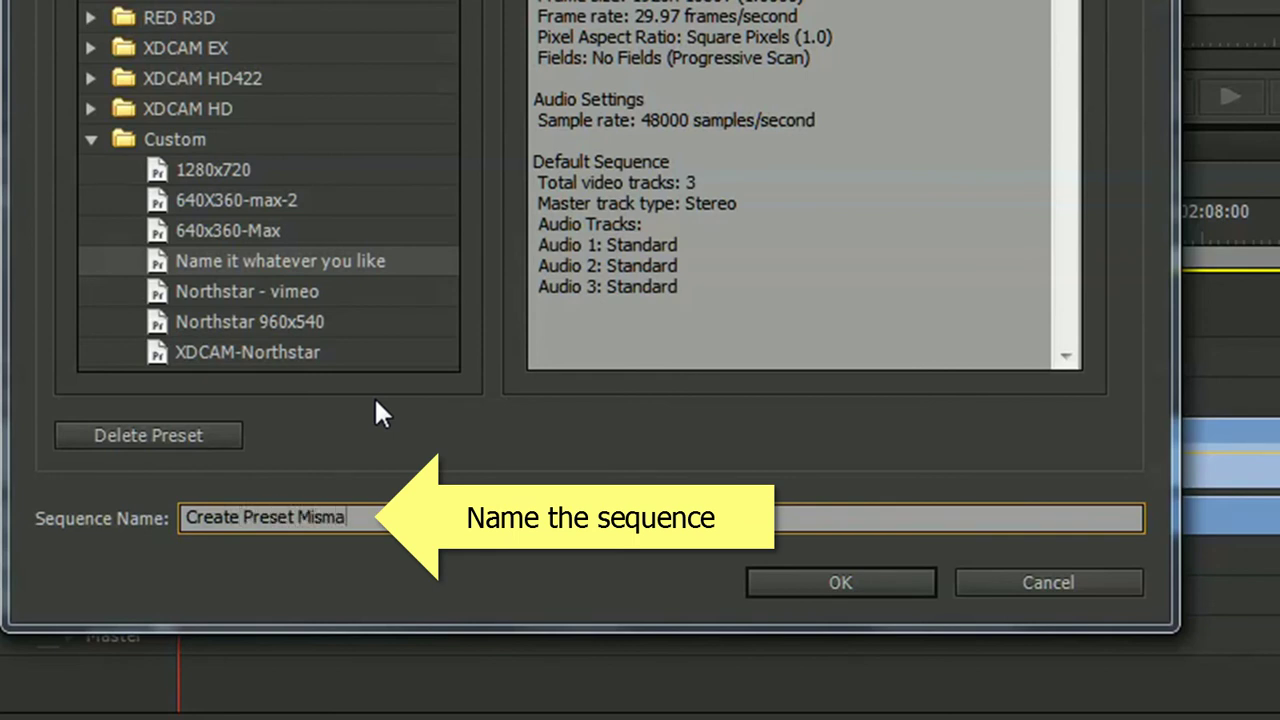
text(tch New)
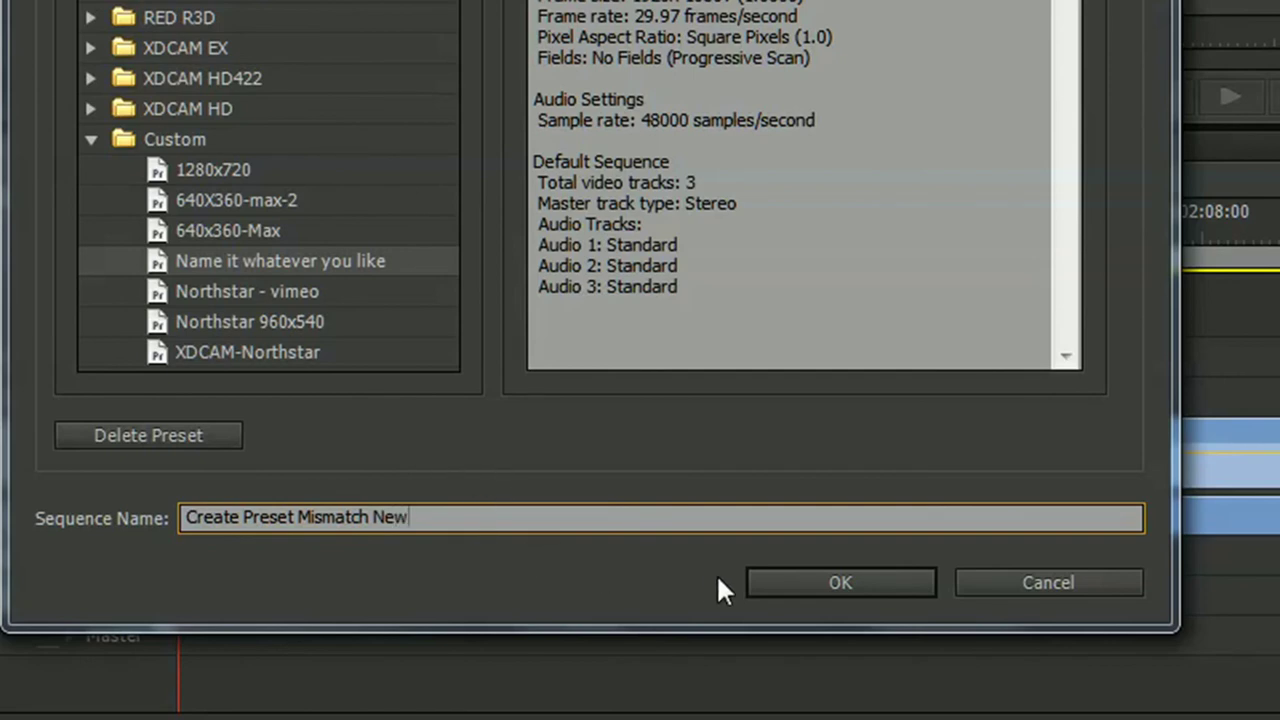
click(805, 582)
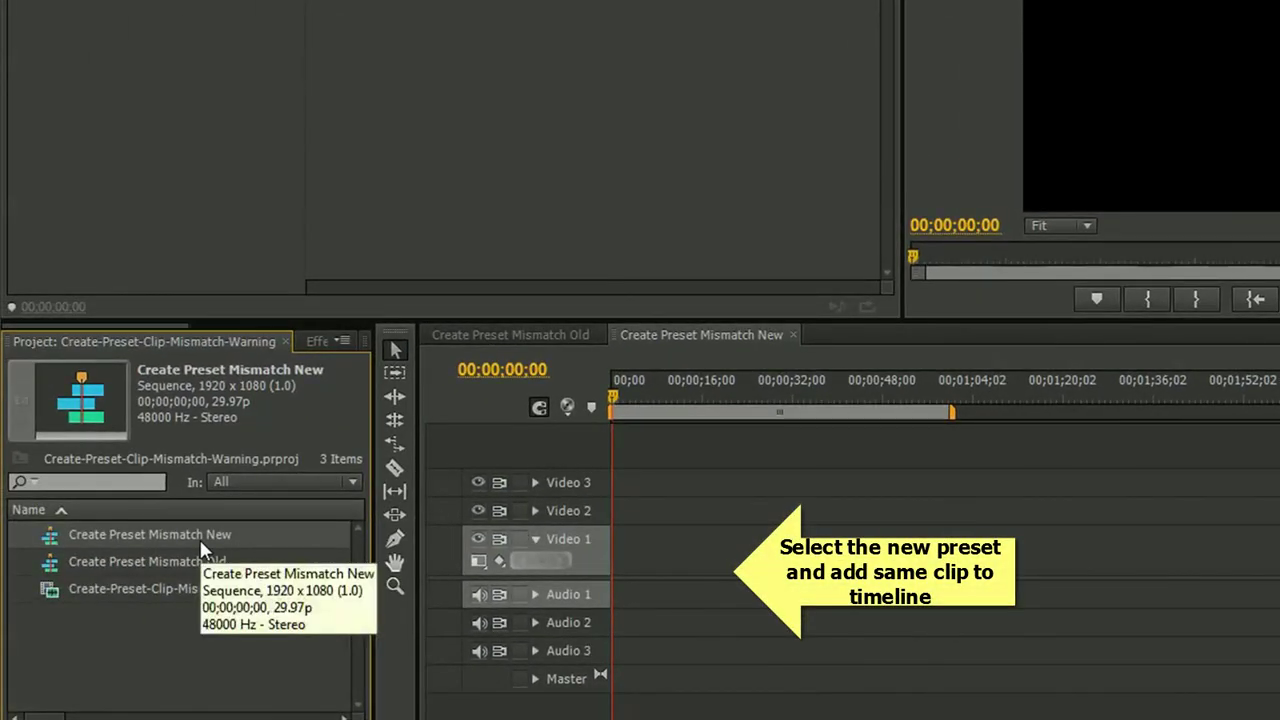
Drop Create-Preset-Clip-Mismatch-Warning.m4v at the start of the Create Preset Mismatch New sequence's Video 1 and Audio 1
click(198, 534)
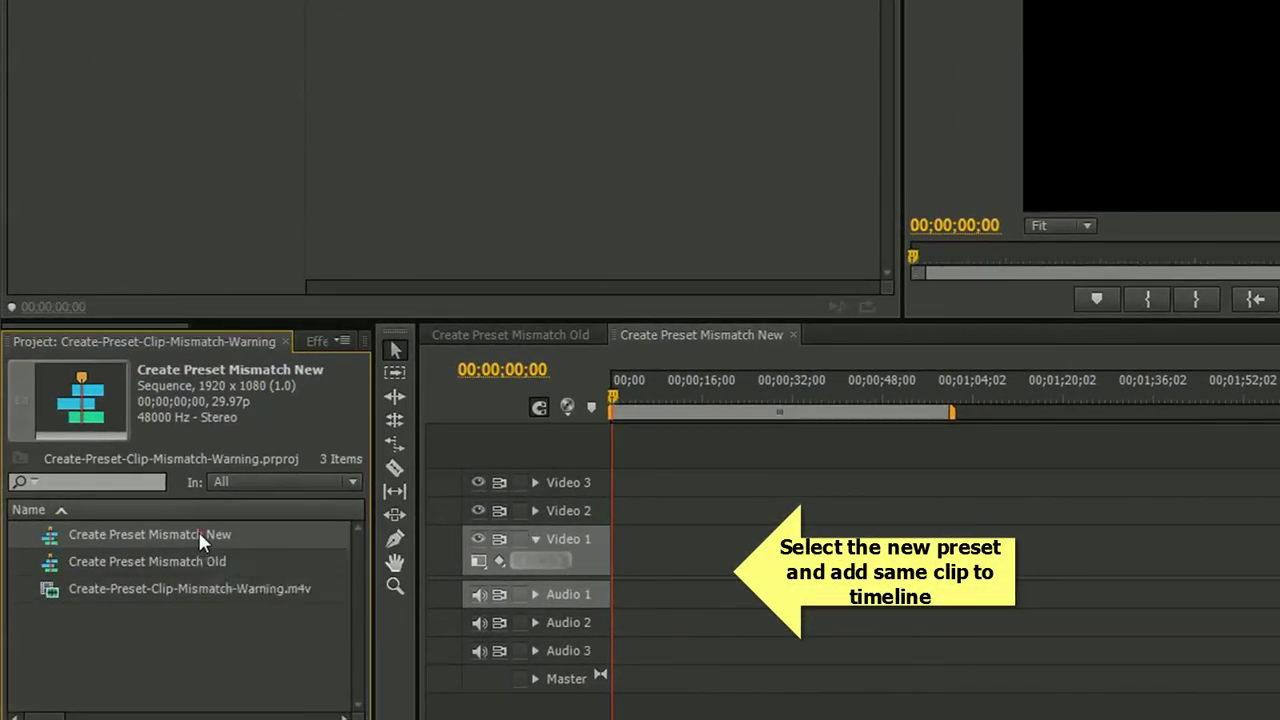
click(53, 540)
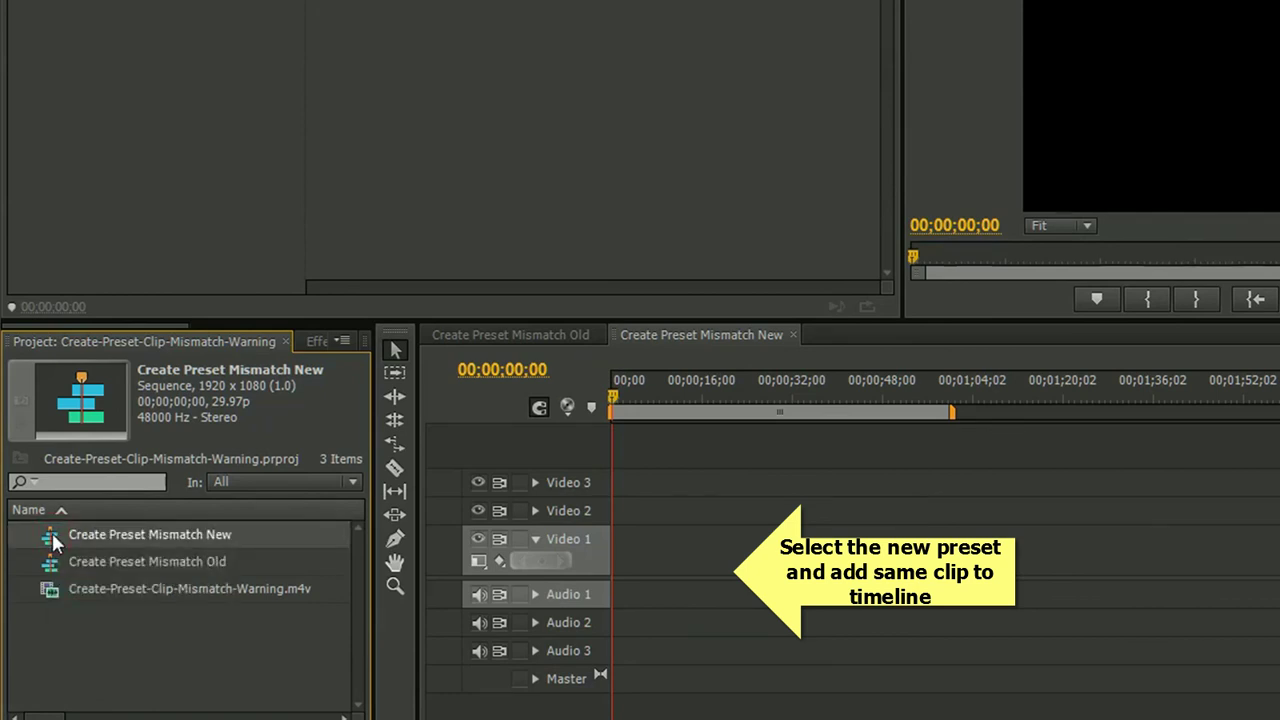
click(52, 596)
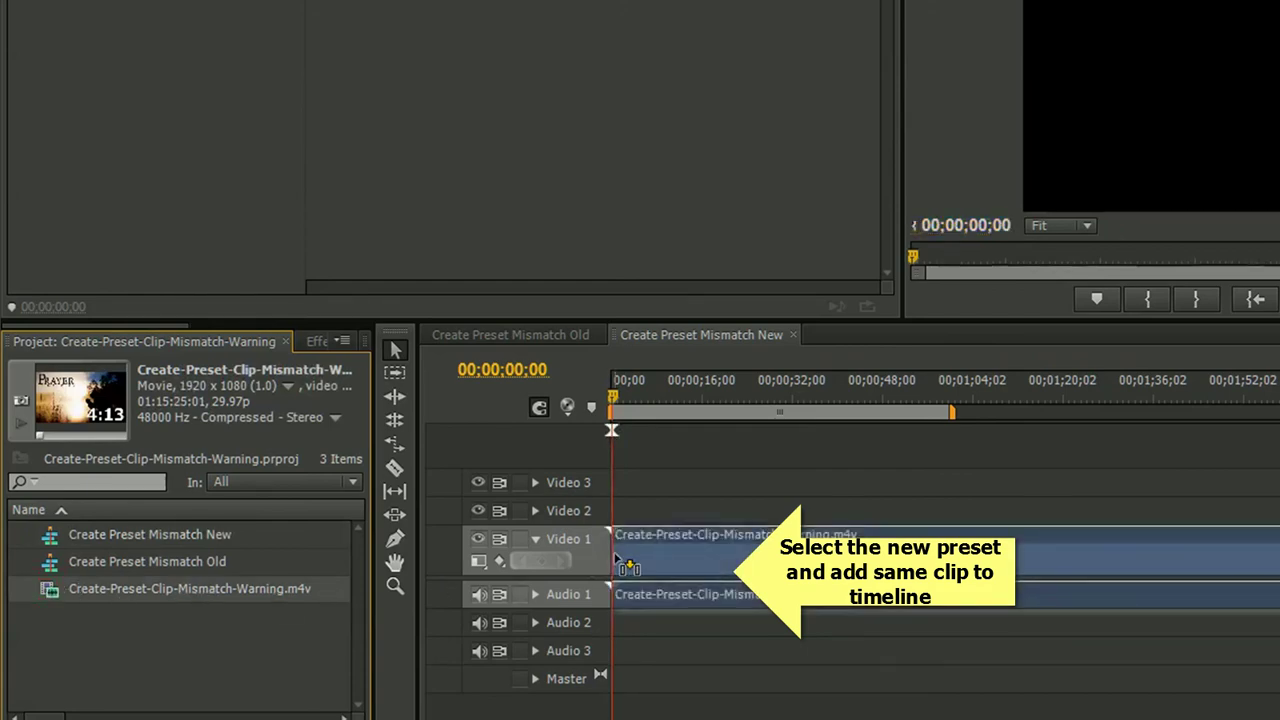
drag(52, 596, 626, 566)
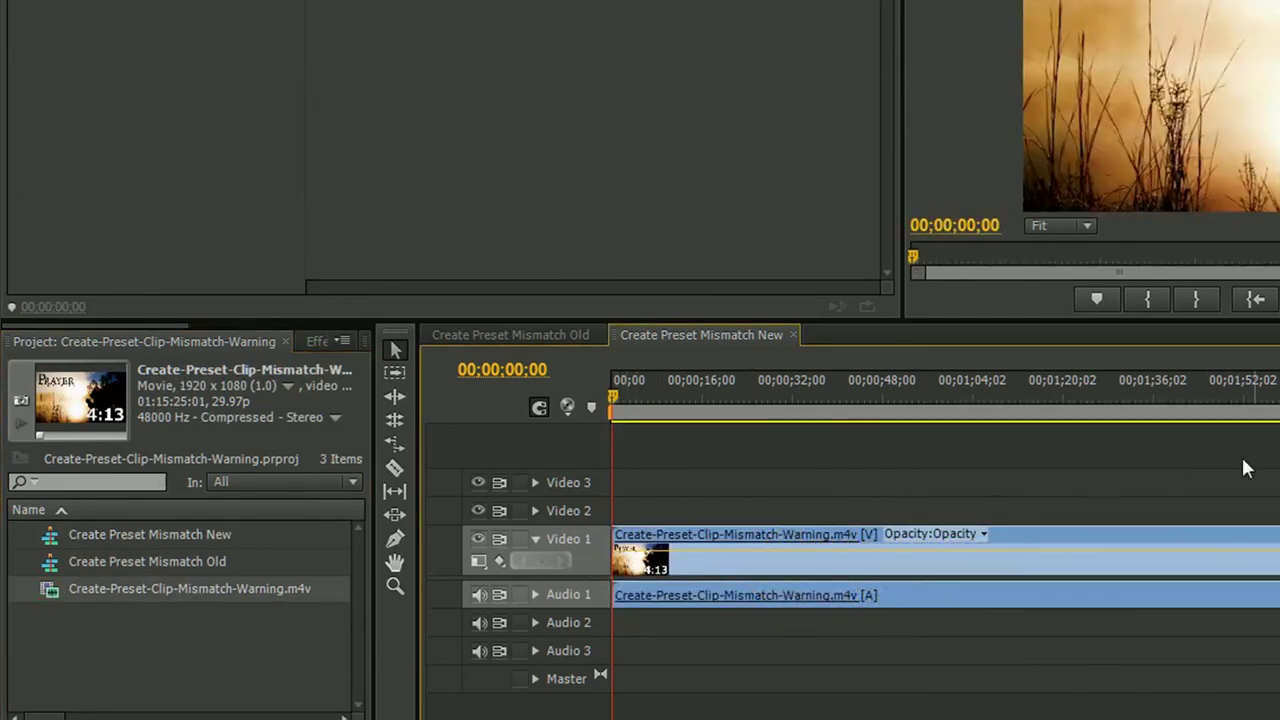